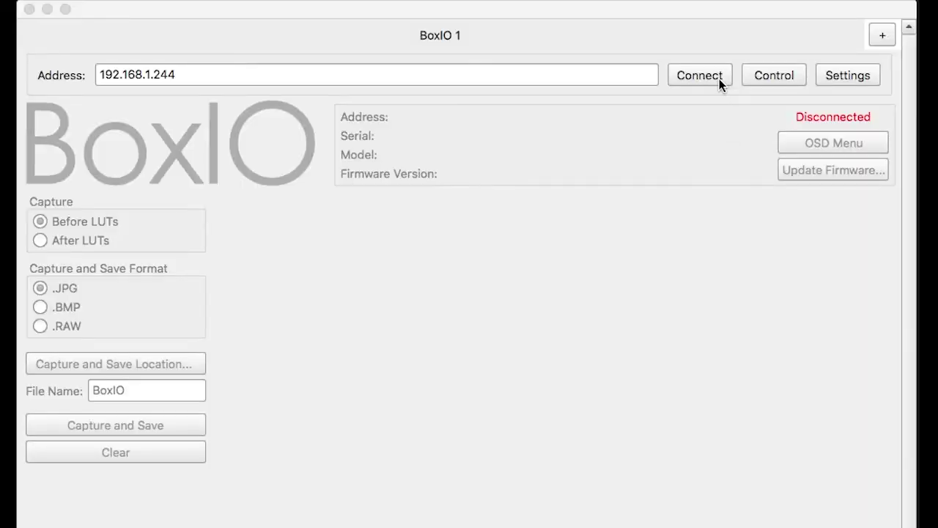
# Connect to the BoxIO at 192.168.1.244, and add four more BoxIO device pages before returning to BoxIO 1.
pyautogui.click(720, 79)
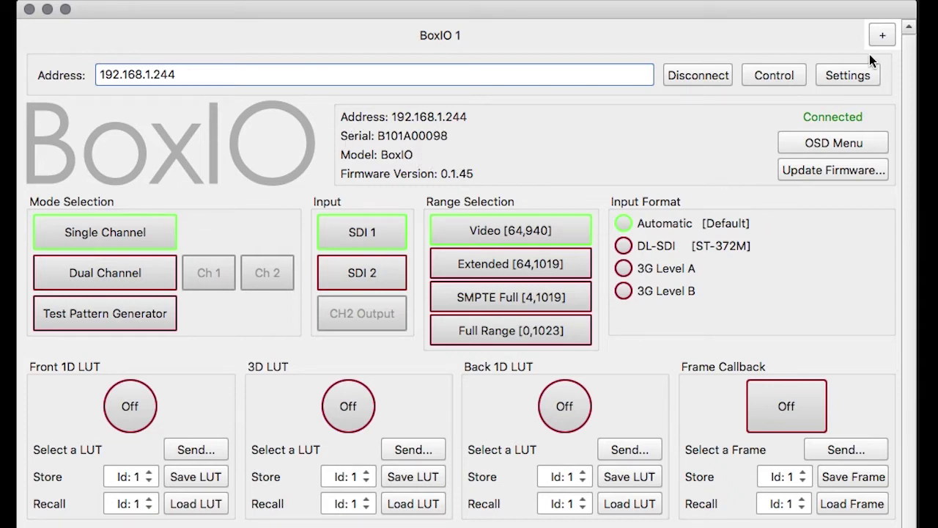
pyautogui.click(883, 35)
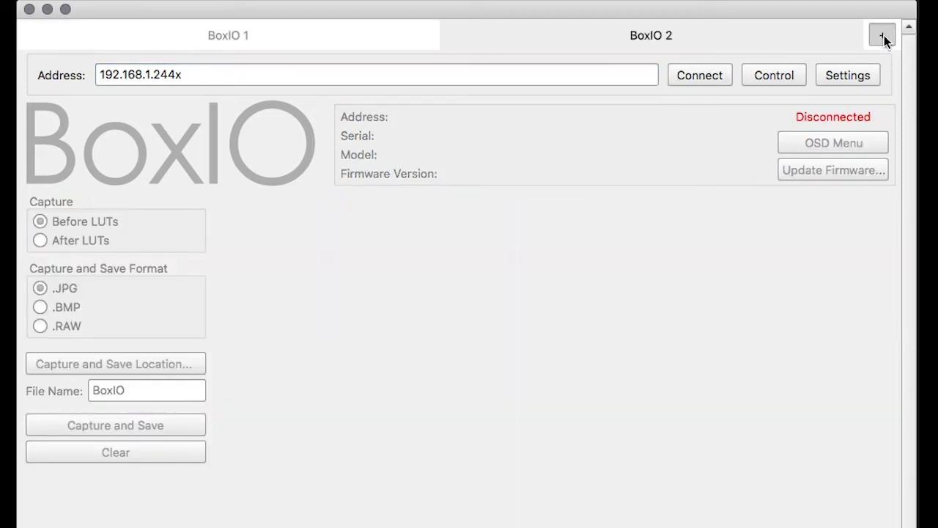
pyautogui.click(884, 35)
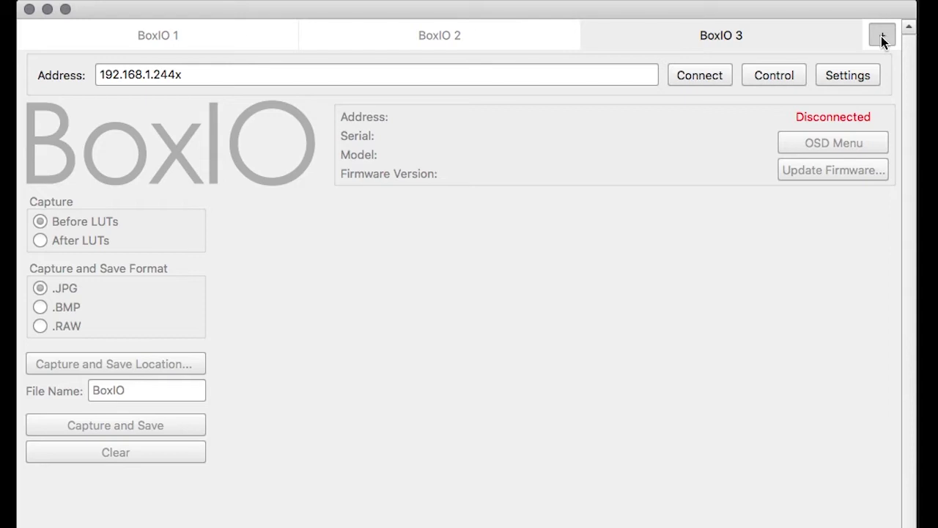
pyautogui.click(883, 35)
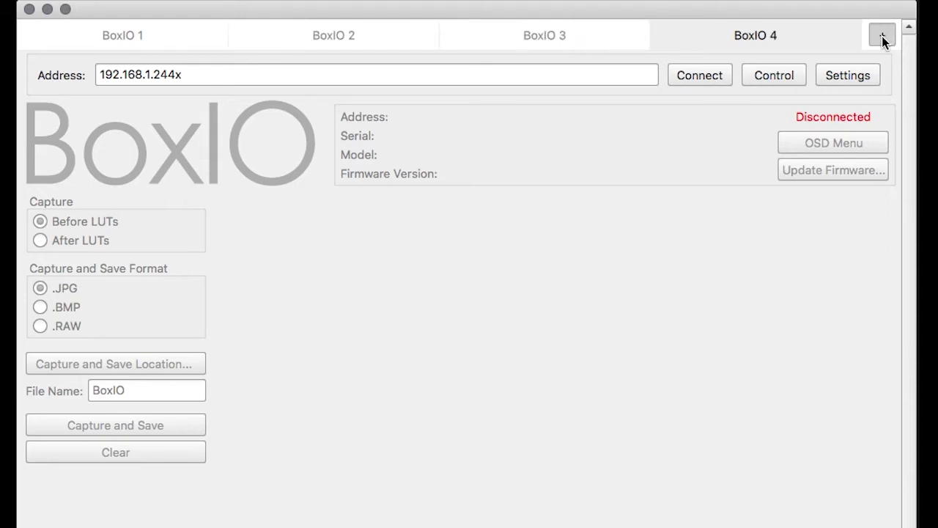
pyautogui.click(882, 36)
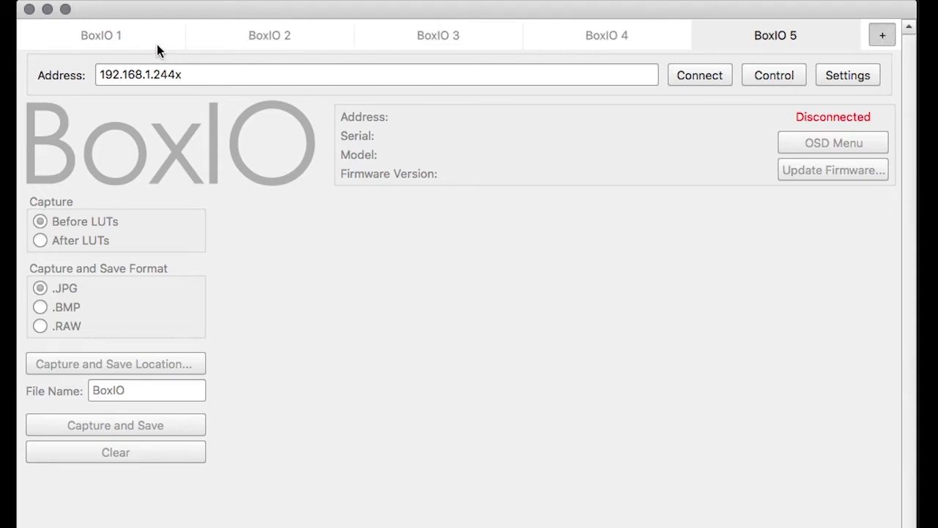
pyautogui.click(116, 34)
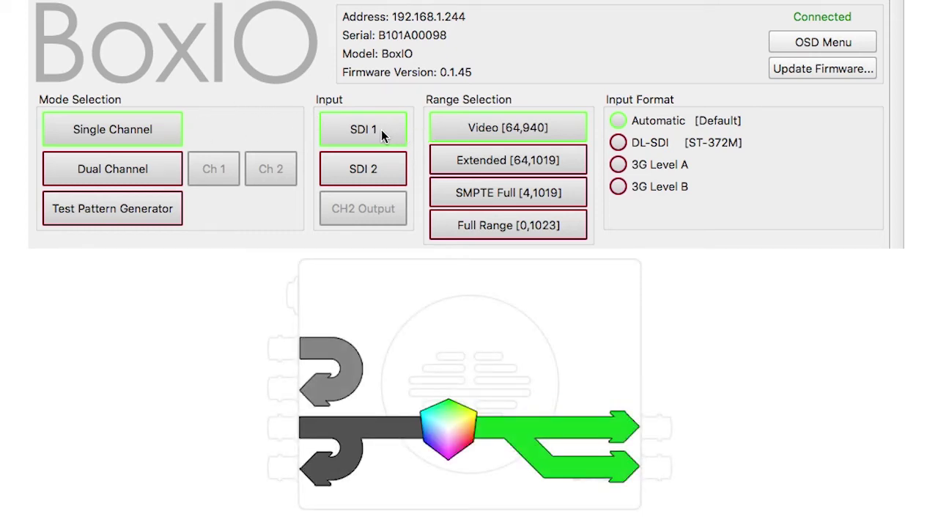
# Set the single-channel input to SDI 2, and in dual channel mode assign SDI 2 to channel 1.
pyautogui.click(371, 171)
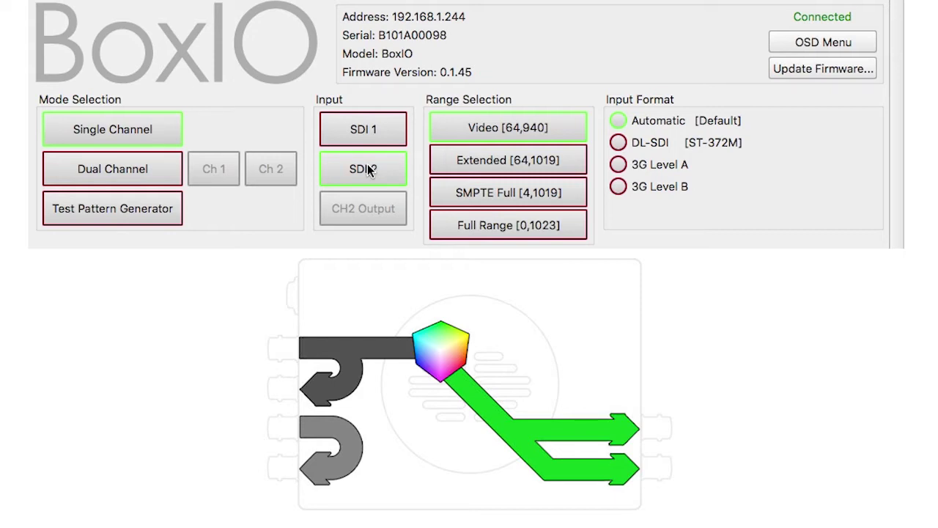
pyautogui.click(112, 168)
pyautogui.click(222, 170)
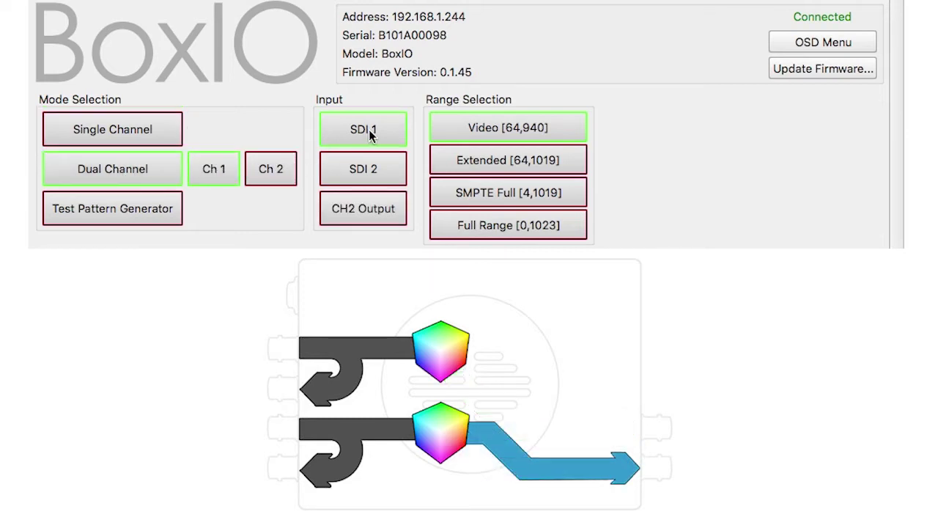
pyautogui.click(367, 162)
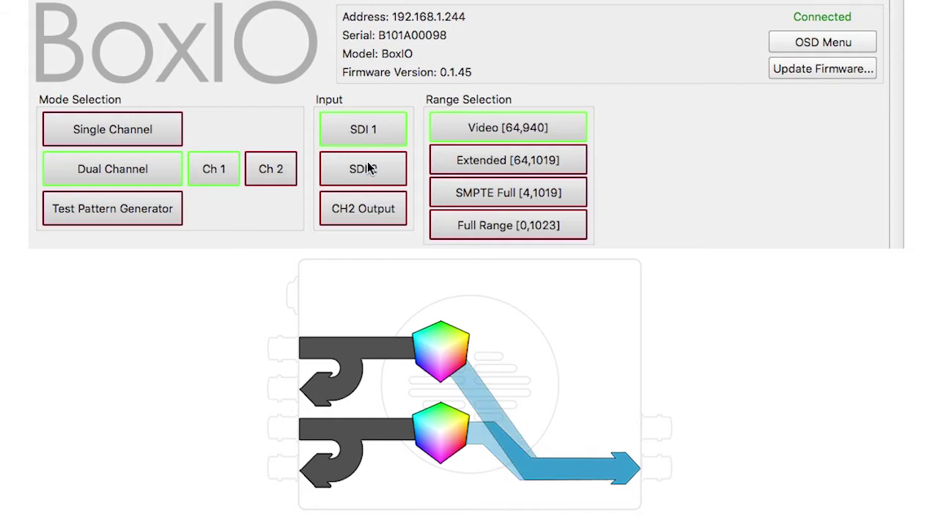
# Check channel 2's input, set channel 1's input to SDI 1, and lower channel 1's 3D LUT recall Id.
pyautogui.click(273, 174)
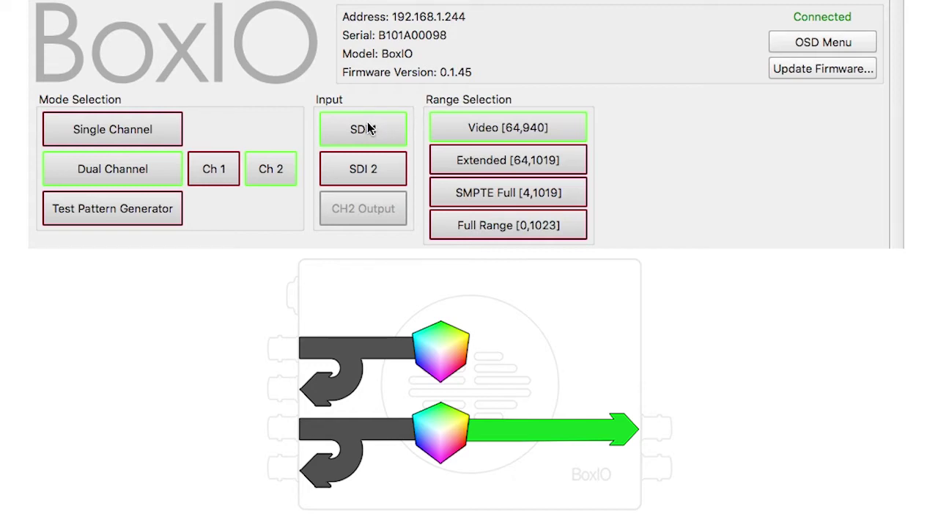
pyautogui.click(219, 170)
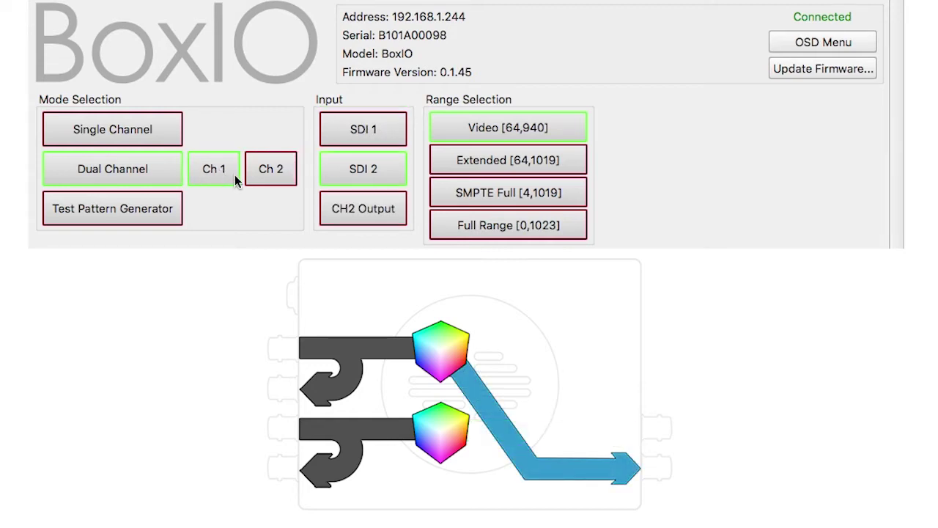
pyautogui.click(364, 136)
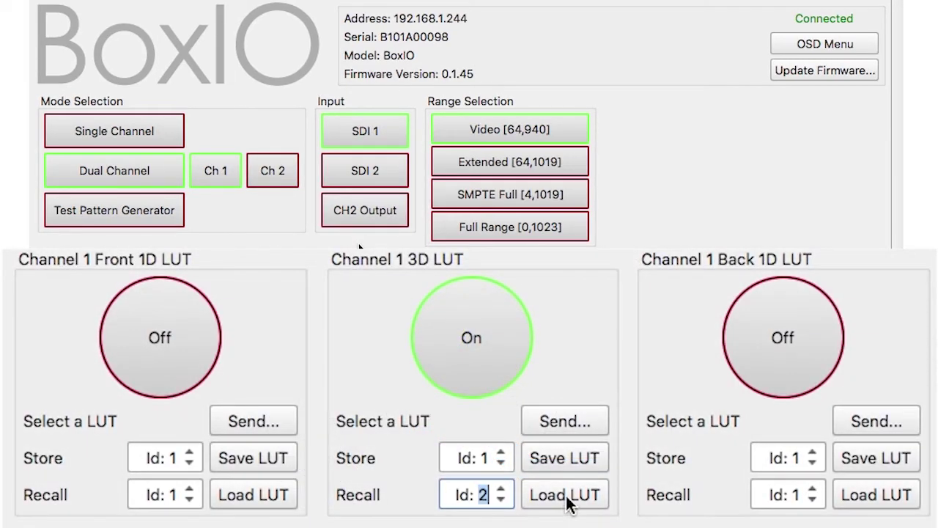
pyautogui.click(502, 500)
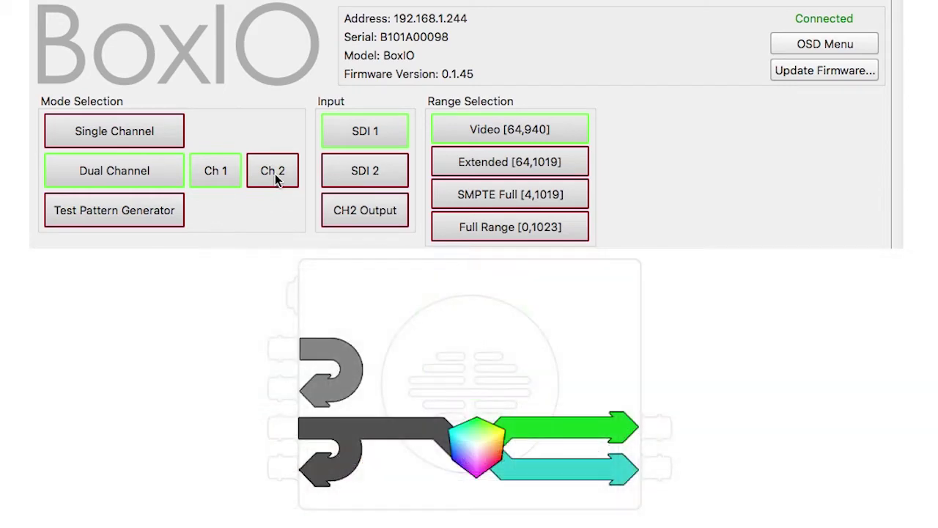
# Set SDI 1 as the input for channel 2 and lower its 3D LUT recall Id.
pyautogui.click(276, 179)
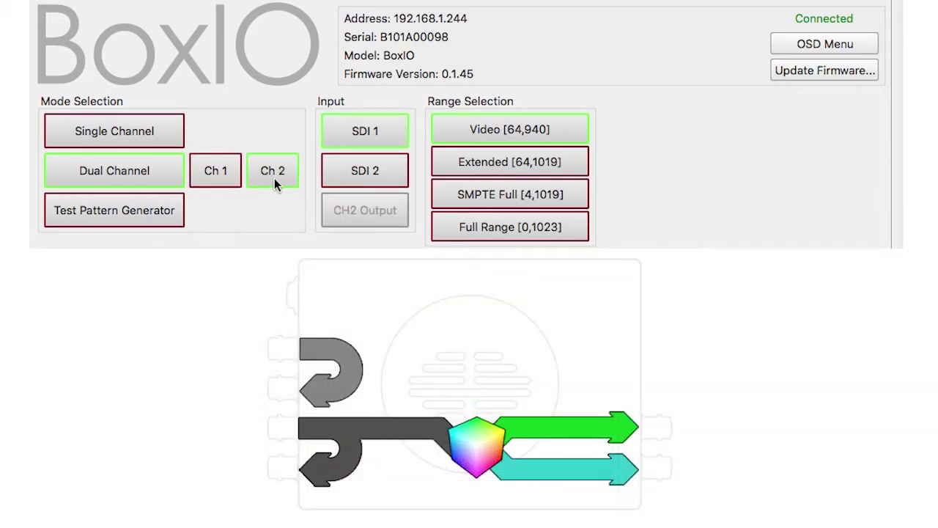
pyautogui.click(369, 141)
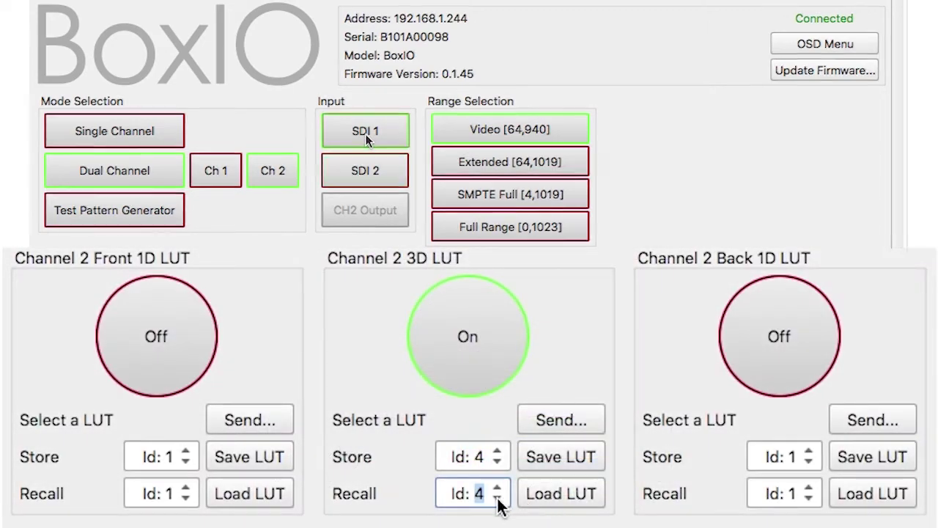
pyautogui.click(497, 498)
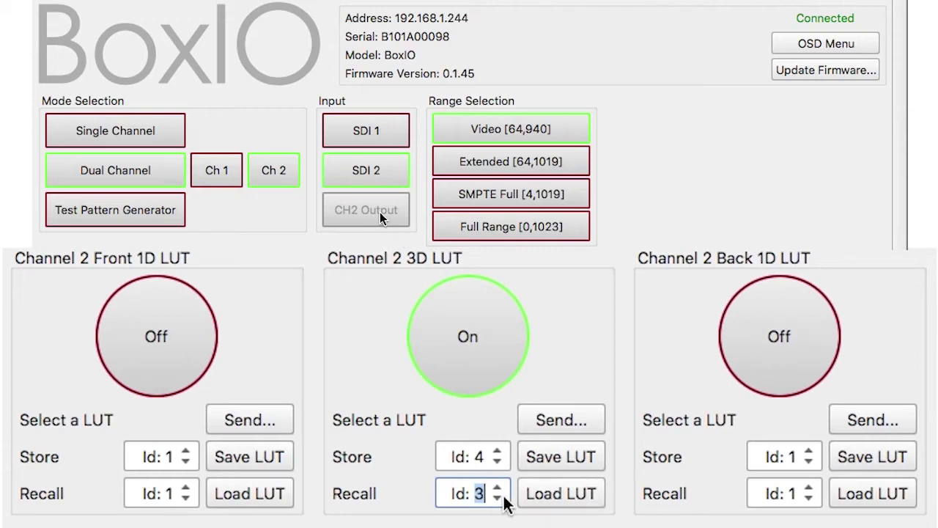
pyautogui.click(497, 499)
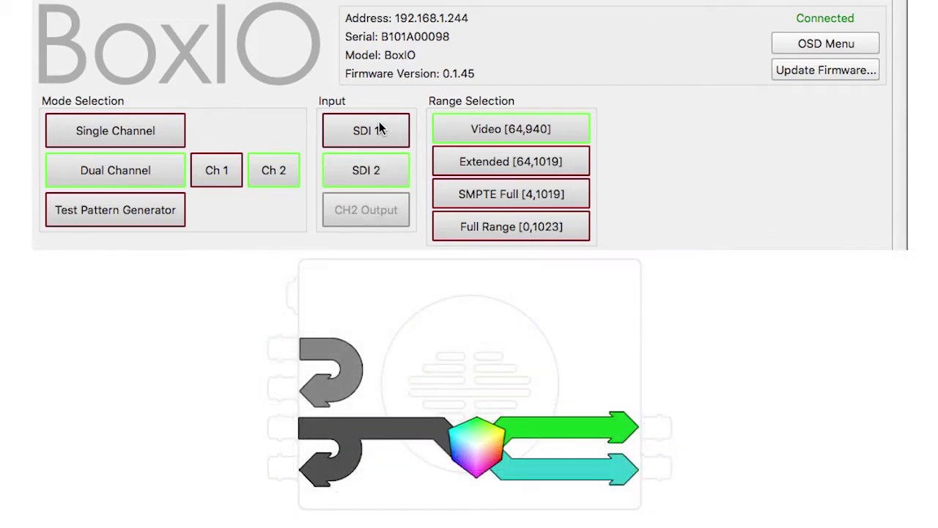
# Set channel 2's input back to SDI 1 and feed channel 1 from CH2 Output, comparing the two channels' inputs.
pyautogui.click(380, 129)
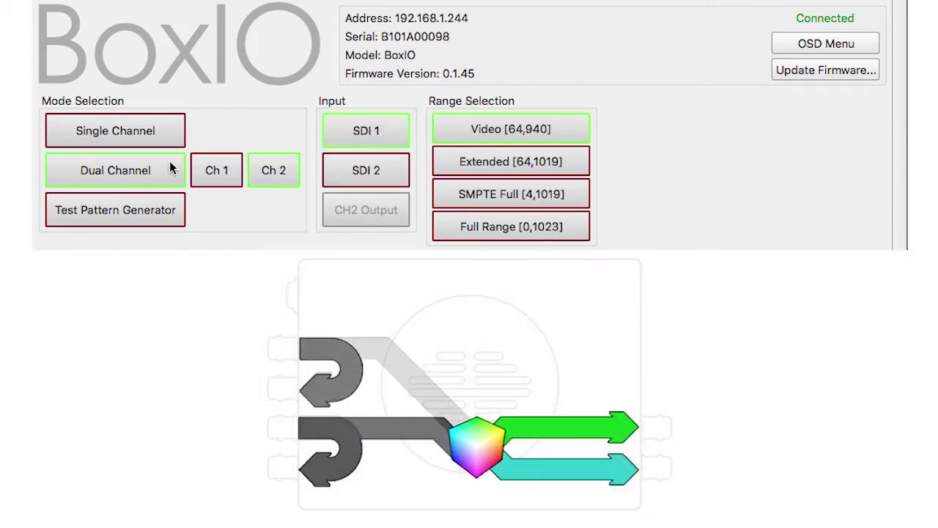
pyautogui.click(212, 168)
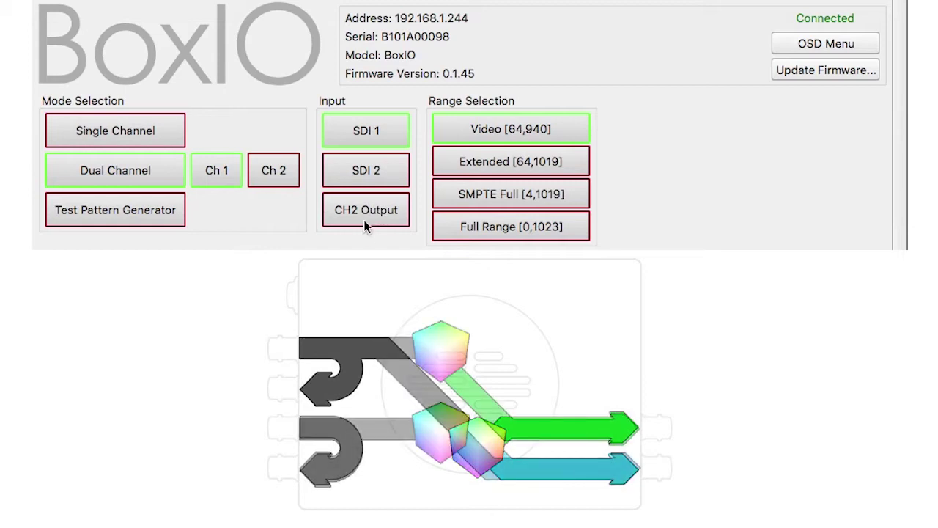
pyautogui.click(371, 217)
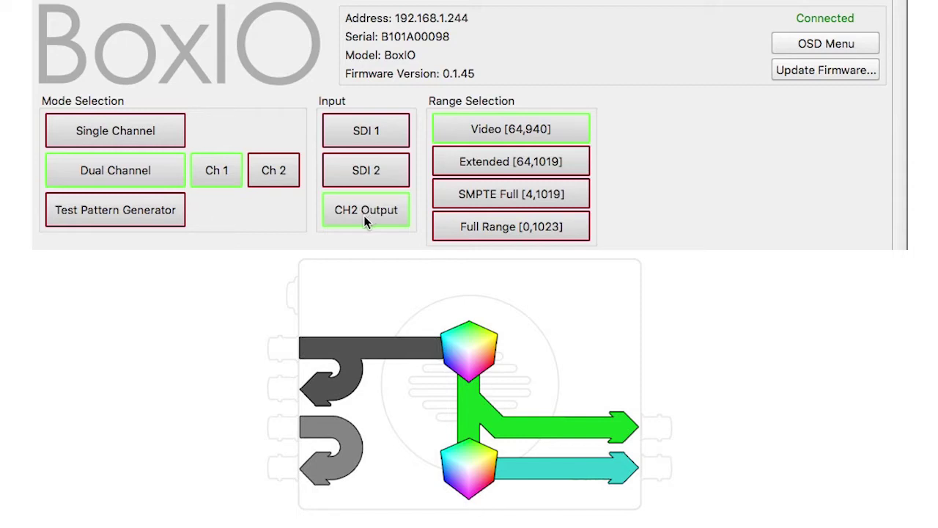
pyautogui.click(214, 172)
pyautogui.click(268, 176)
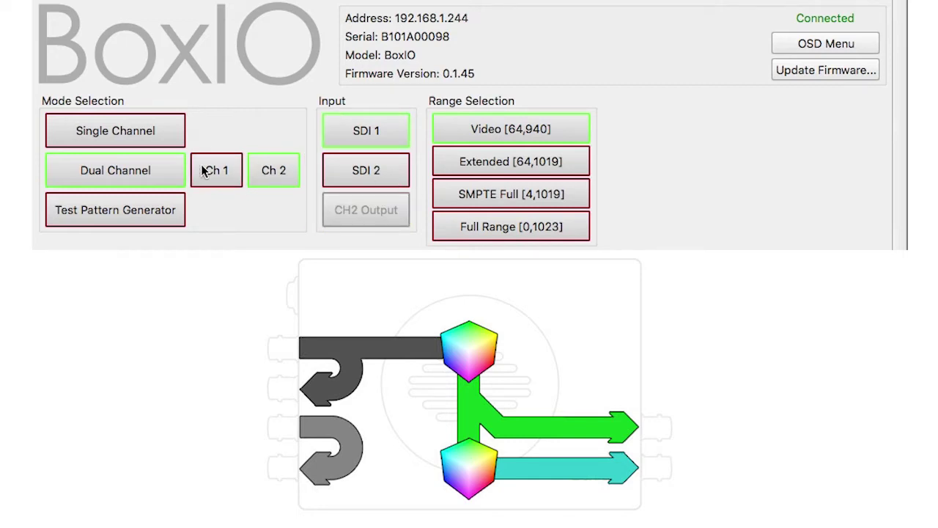
pyautogui.click(222, 176)
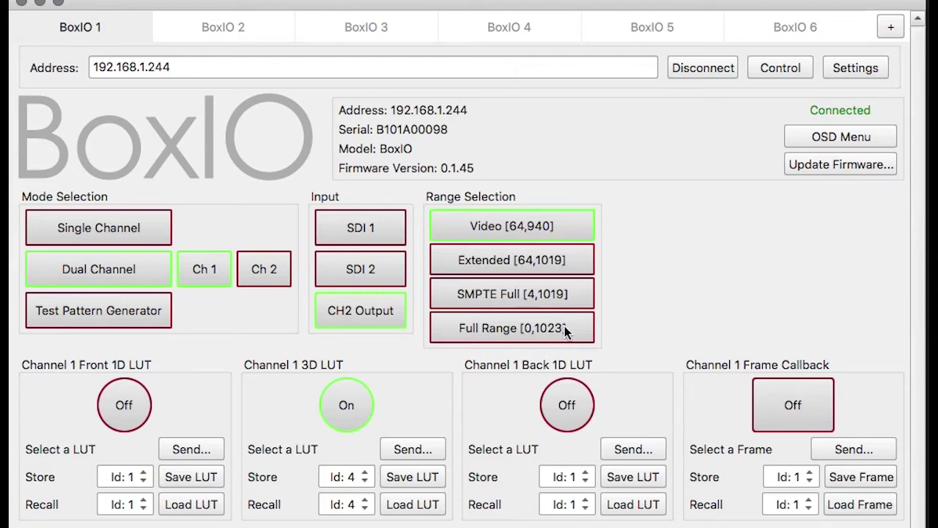
# Try the Extended, SMPTE Full and Full Range settings for channel 1, and return to Video [64,940].
pyautogui.click(545, 261)
pyautogui.click(546, 300)
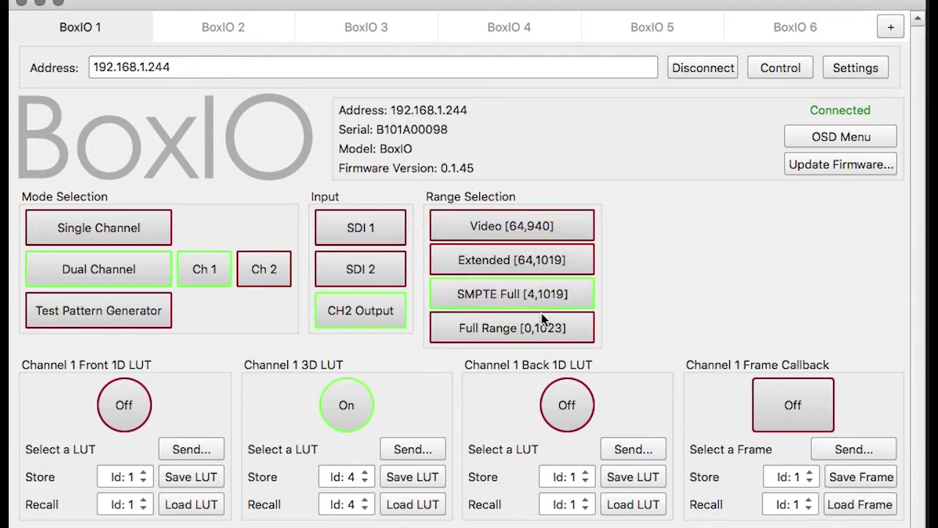
pyautogui.click(540, 325)
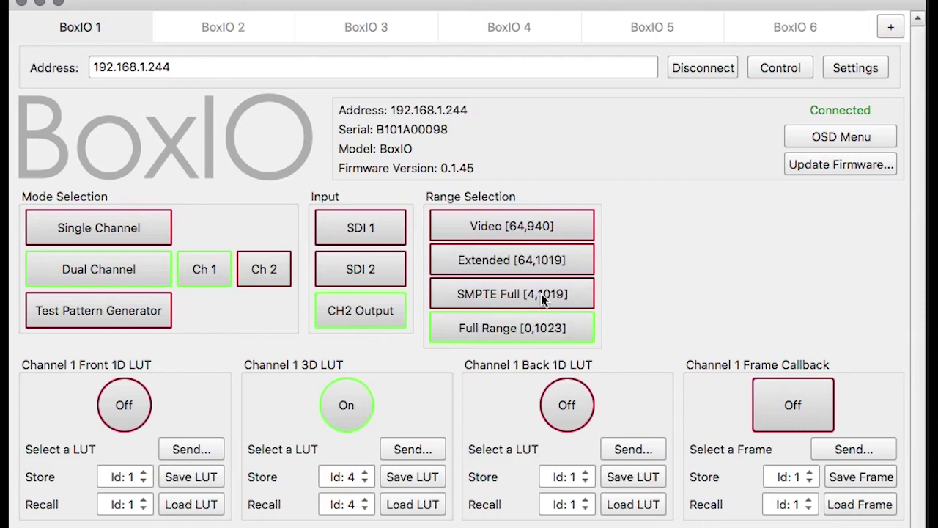
pyautogui.click(532, 232)
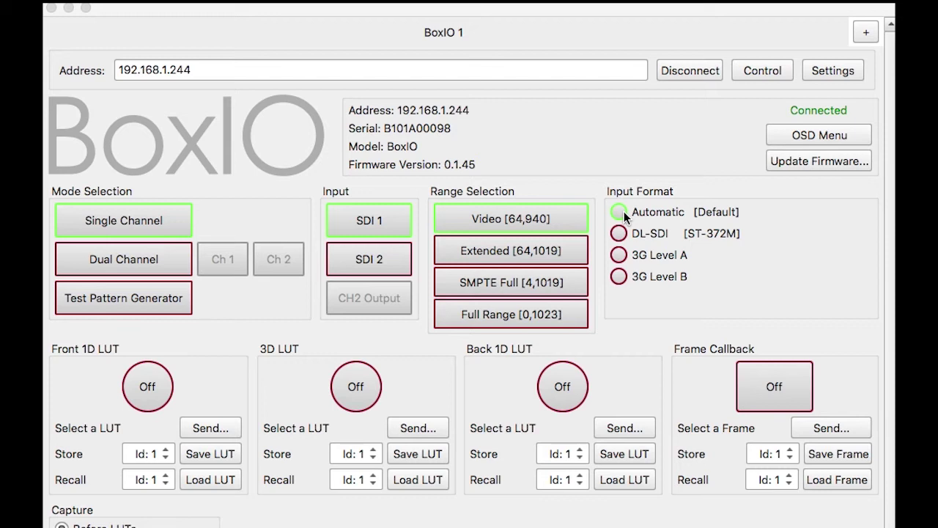
# Go through the Automatic, DL-SDI and 3G Level A input formats in single channel mode, ending on 3G Level B.
pyautogui.click(622, 210)
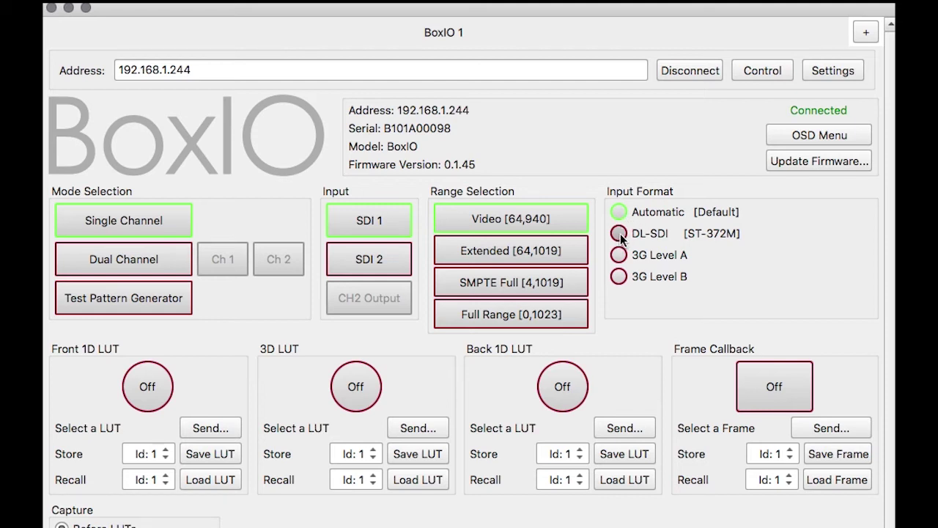
pyautogui.click(620, 234)
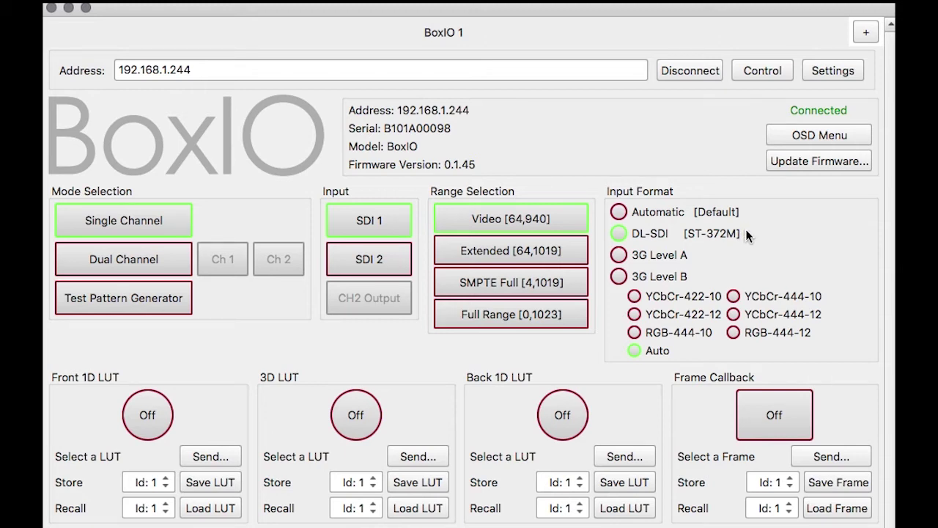
pyautogui.click(620, 256)
pyautogui.click(620, 275)
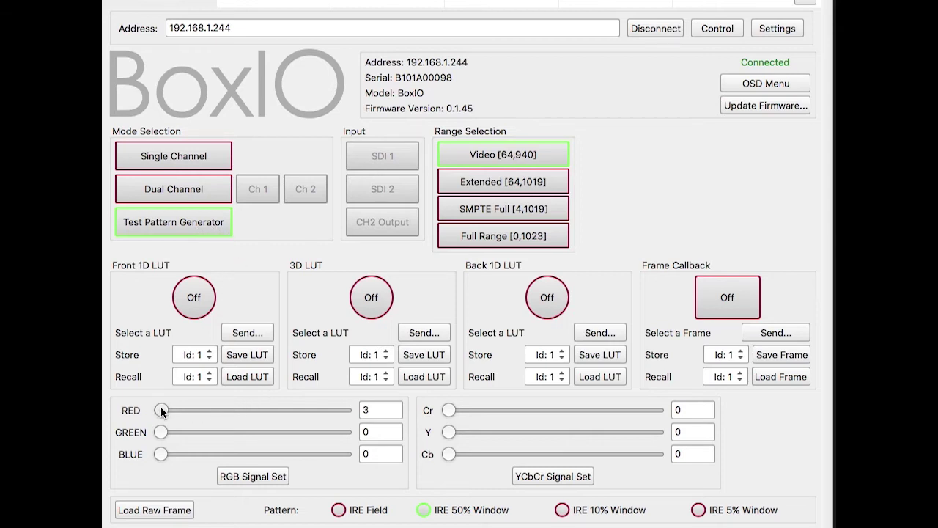
# Set the test pattern's RGB levels to about red 388, green 491 and blue 344, and adjust the YCbCr levels.
pyautogui.moveTo(161, 411); pyautogui.dragTo(217, 416)
pyautogui.moveTo(161, 432); pyautogui.dragTo(249, 433)
pyautogui.moveTo(161, 454); pyautogui.dragTo(222, 454)
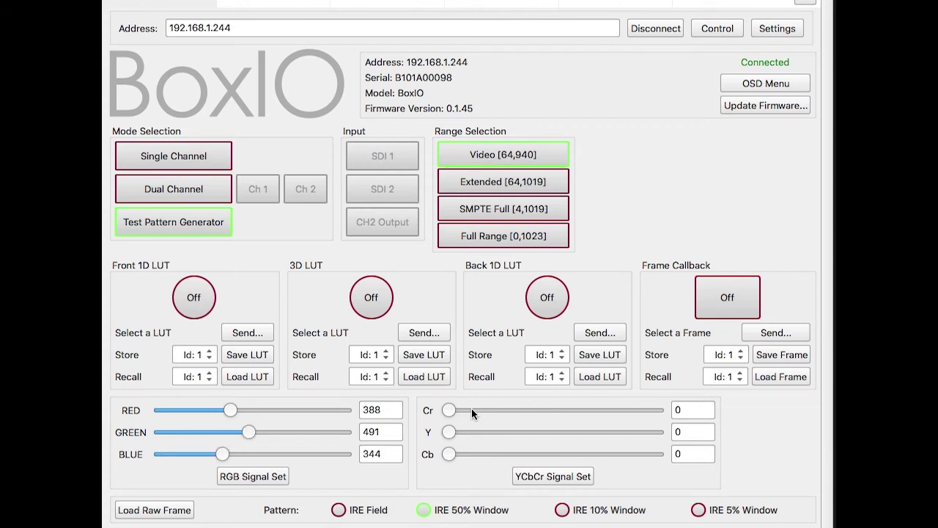
pyautogui.moveTo(449, 410); pyautogui.dragTo(469, 454)
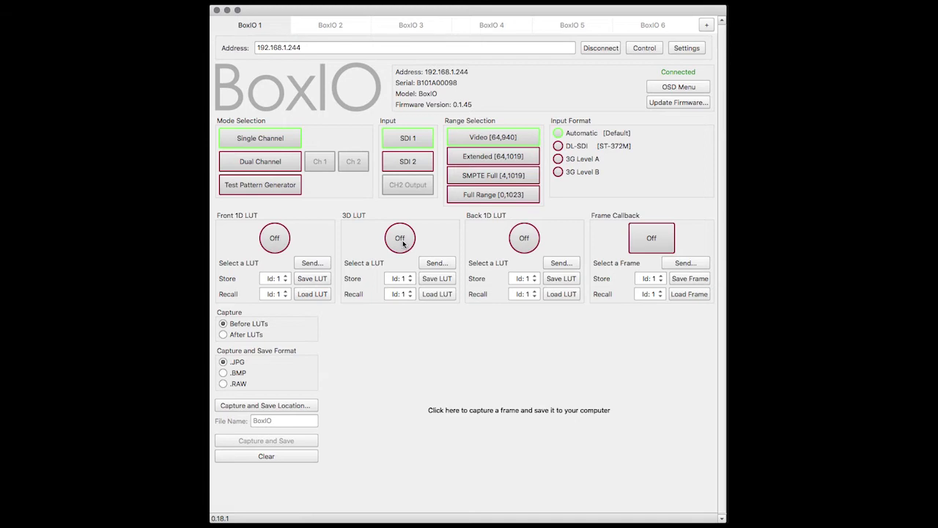
# Turn on the 3D LUT in single channel mode and send it S-LogDelog.cube from the 33 folder.
pyautogui.click(403, 242)
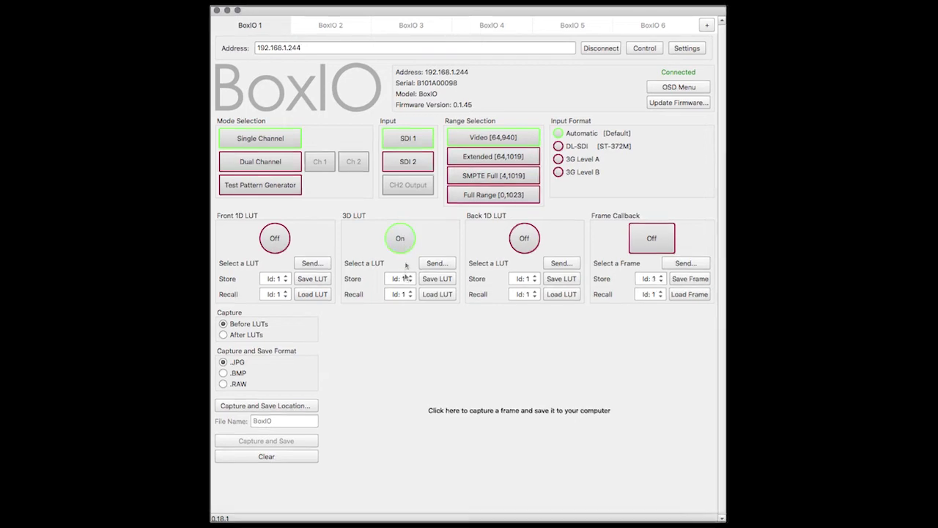
pyautogui.click(437, 262)
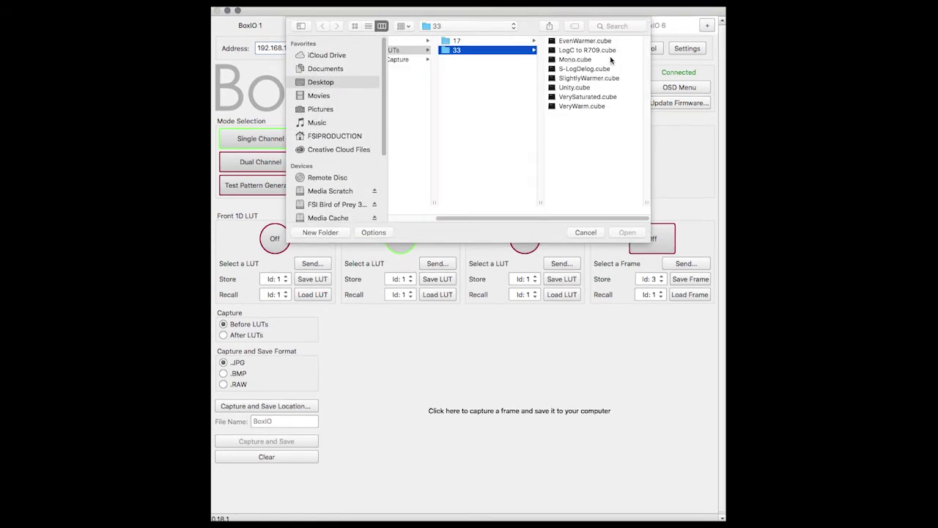
pyautogui.click(610, 69)
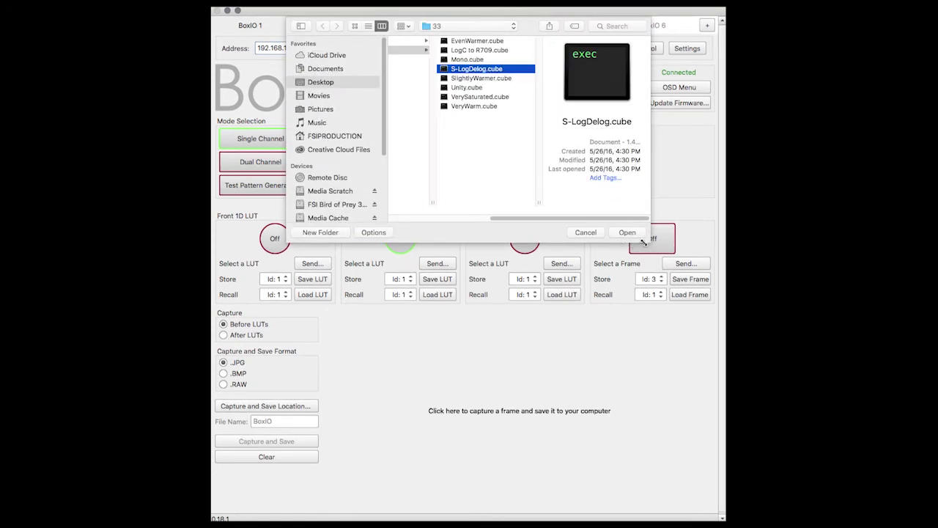
pyautogui.click(632, 233)
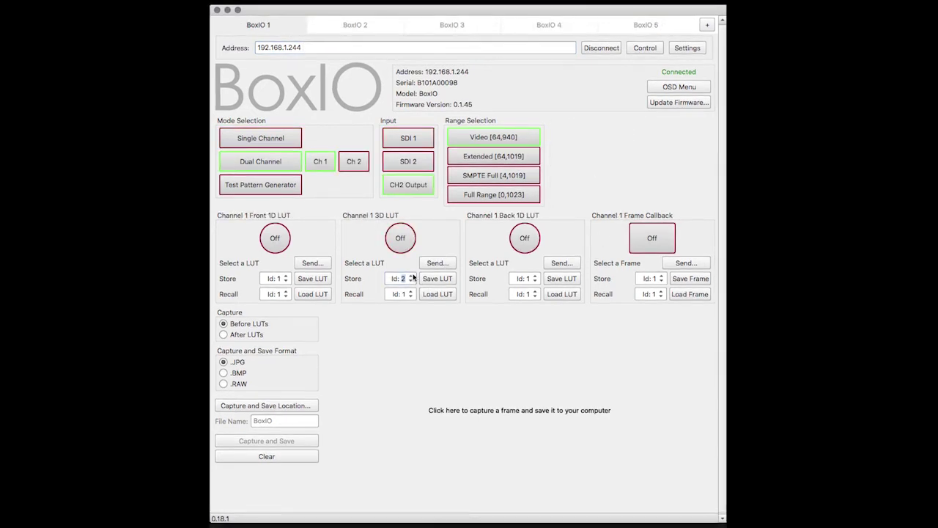
# Save Mono.cube from the 17 folder to channel 1's 3D LUT store ID 3.
pyautogui.click(411, 275)
pyautogui.click(439, 278)
pyautogui.click(522, 41)
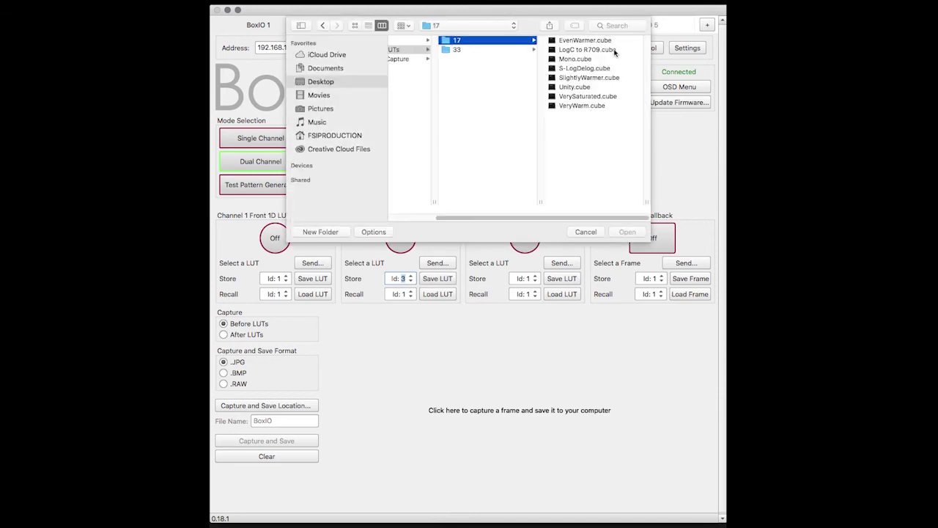
pyautogui.click(609, 60)
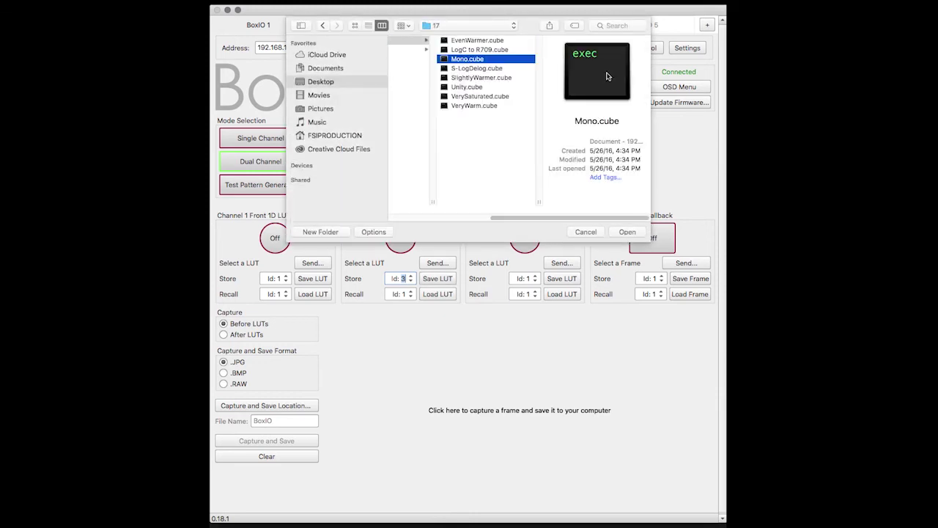
pyautogui.click(637, 232)
# Compare the 3D LUT settings of channel 2 and channel 1 in dual channel mode.
pyautogui.click(354, 163)
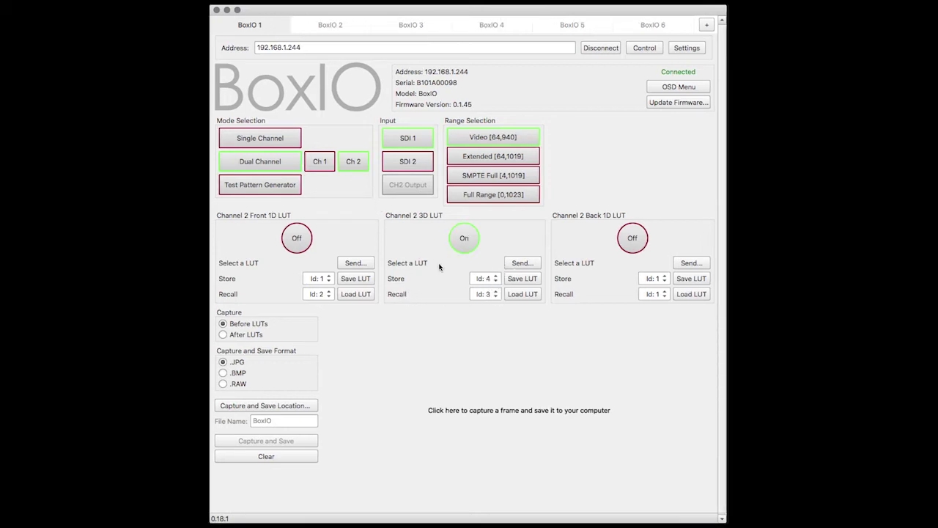
pyautogui.click(321, 165)
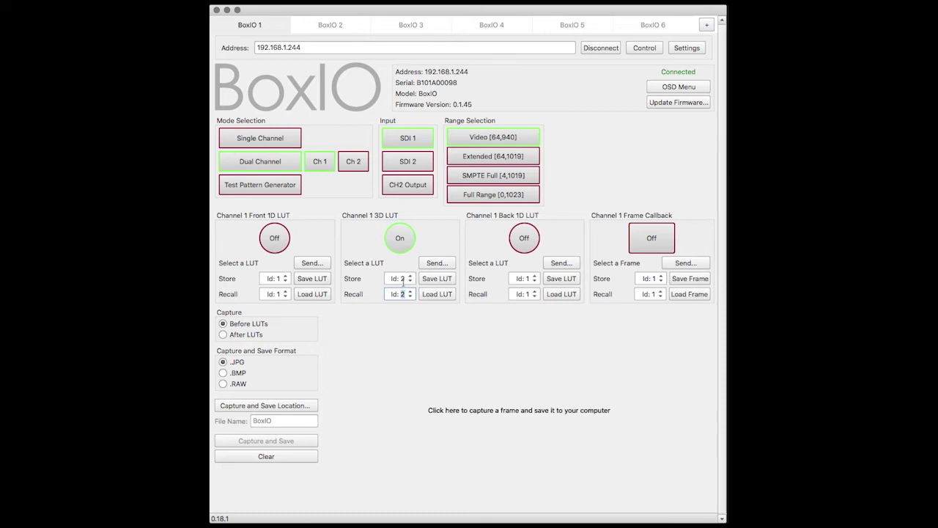
pyautogui.click(344, 168)
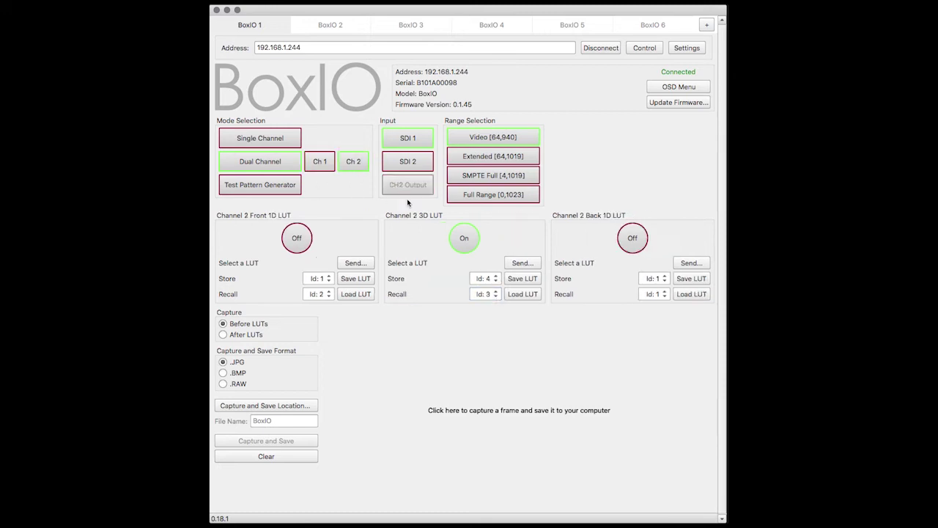
# Set channel 1's 3D LUT recall ID to 4.
pyautogui.click(327, 160)
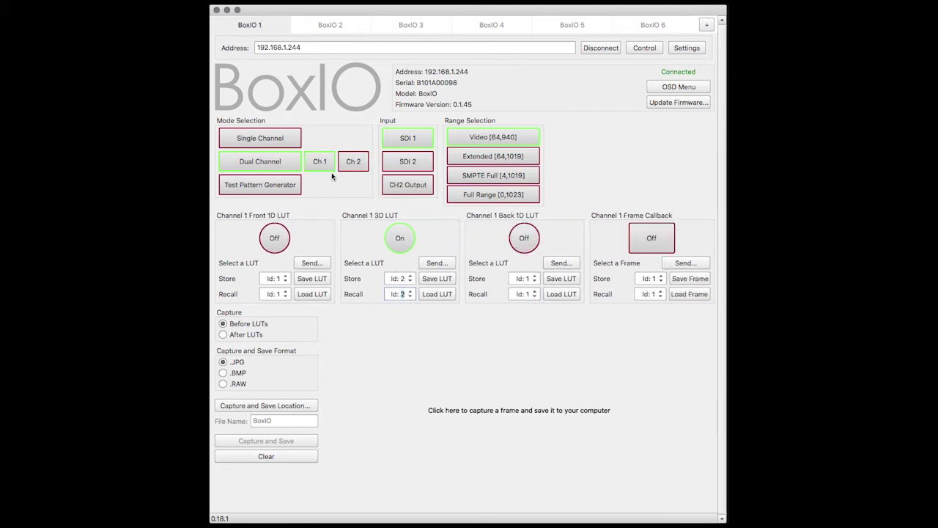
pyautogui.click(410, 291)
pyautogui.click(410, 291)
# Set channel 2's 3D LUT recall ID to 1 and toggle that 3D LUT.
pyautogui.click(352, 163)
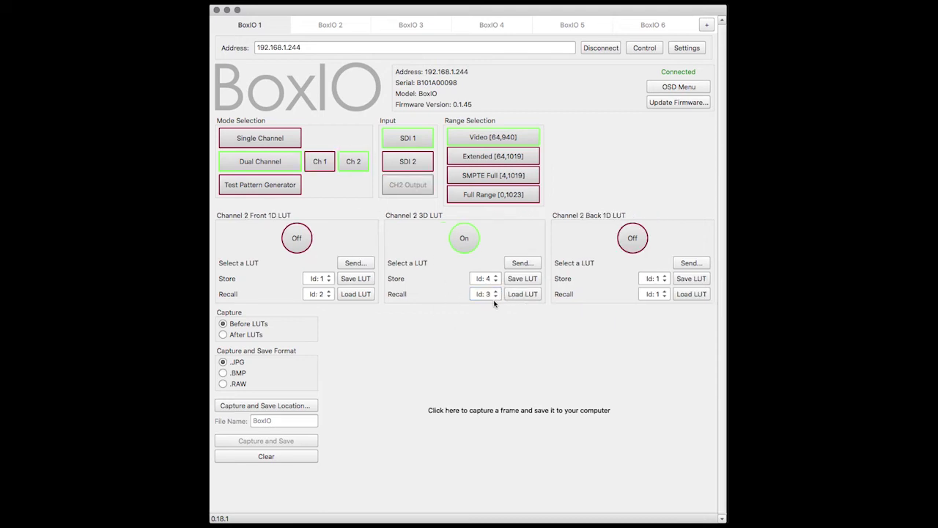
pyautogui.click(495, 297)
pyautogui.click(495, 297)
pyautogui.click(472, 243)
# Toggle channel 1's 3D LUT off and on, leave it on, and set its recall ID to 1.
pyautogui.click(327, 162)
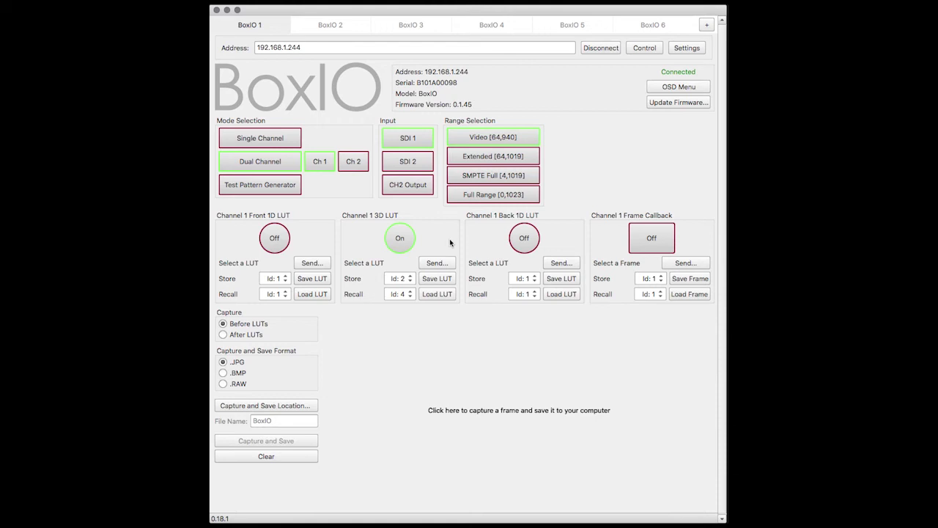
pyautogui.click(406, 245)
pyautogui.click(406, 246)
pyautogui.click(405, 245)
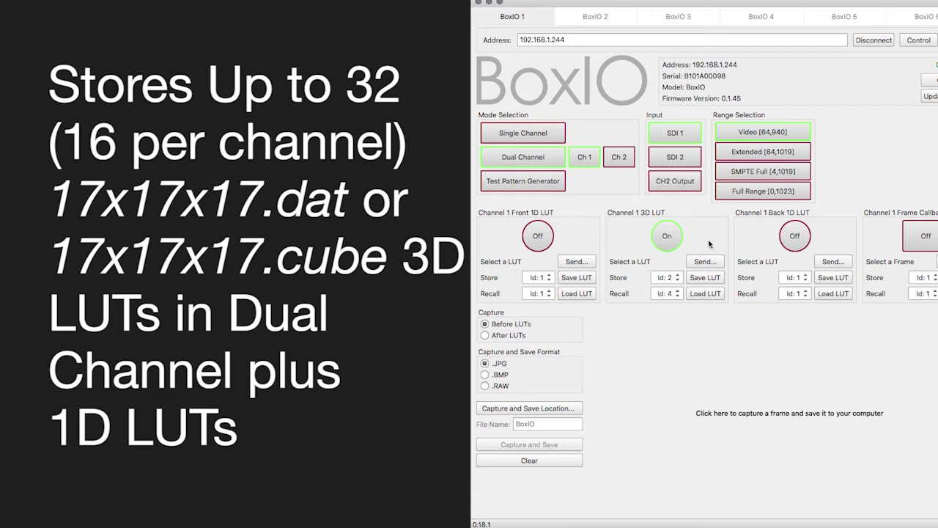
pyautogui.click(678, 297)
pyautogui.click(678, 297)
pyautogui.click(678, 297)
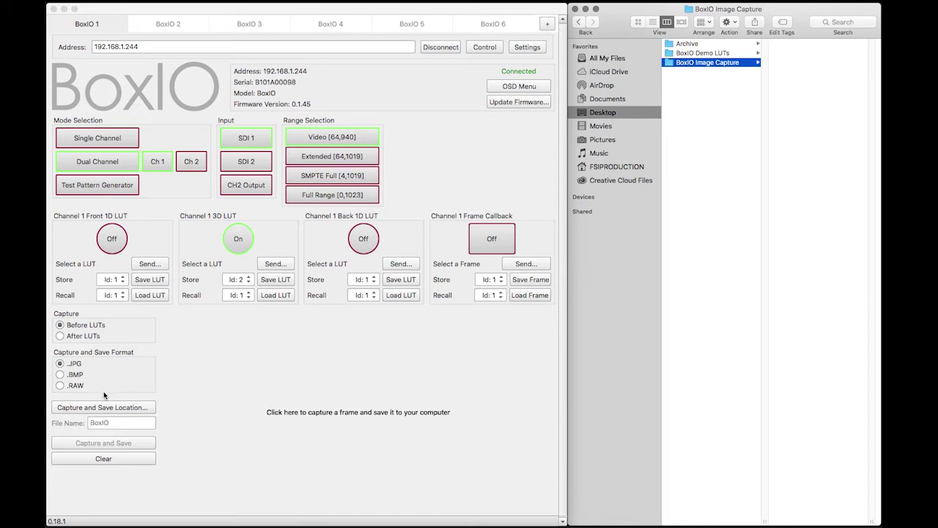
# Capture a preview frame and set the capture save location to the BoxIO Image Capture folder on the Desktop.
pyautogui.click(379, 418)
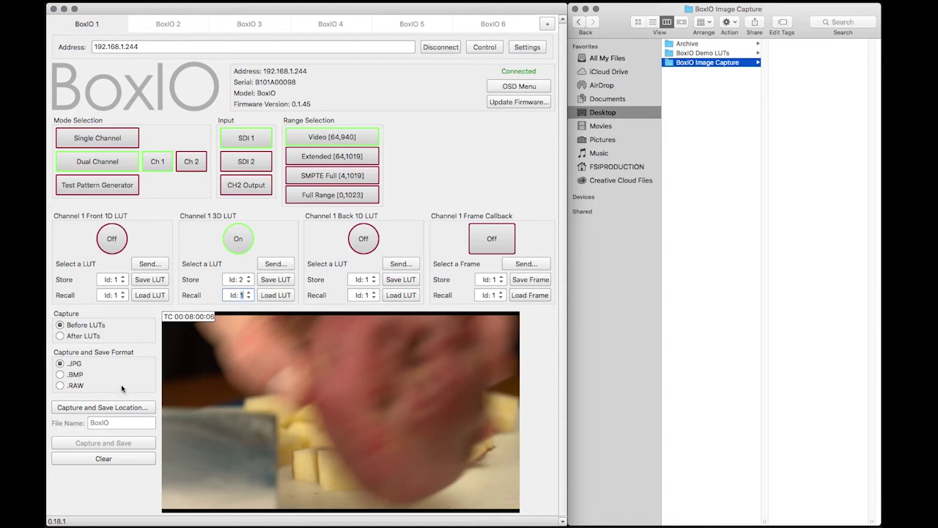
pyautogui.click(122, 407)
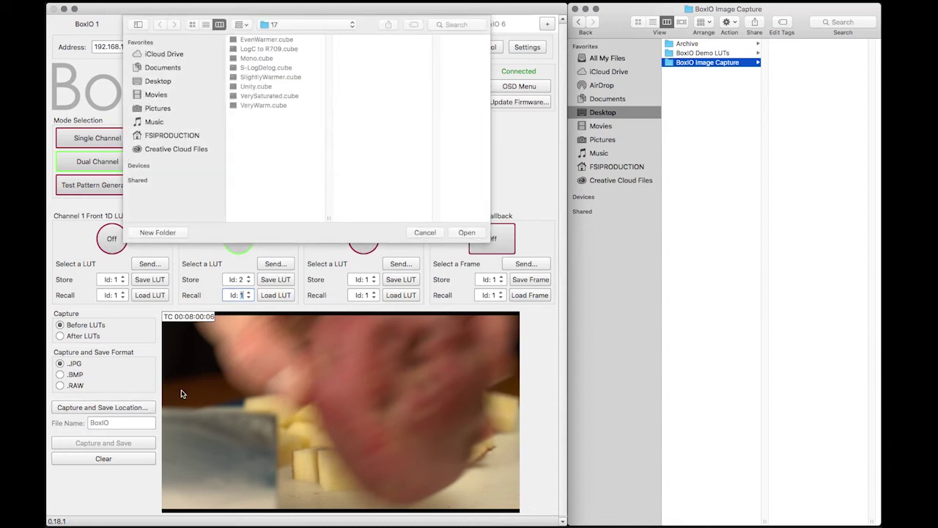
pyautogui.click(292, 25)
pyautogui.click(297, 49)
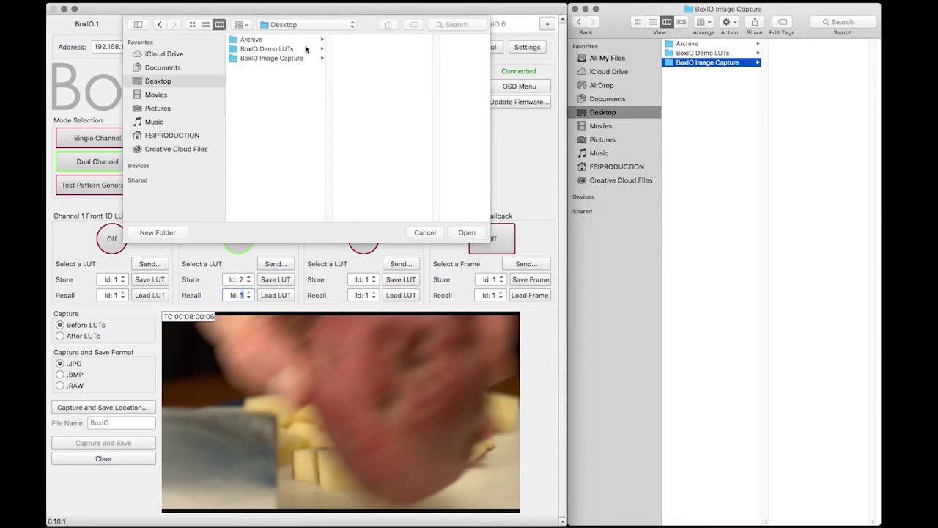
pyautogui.click(283, 59)
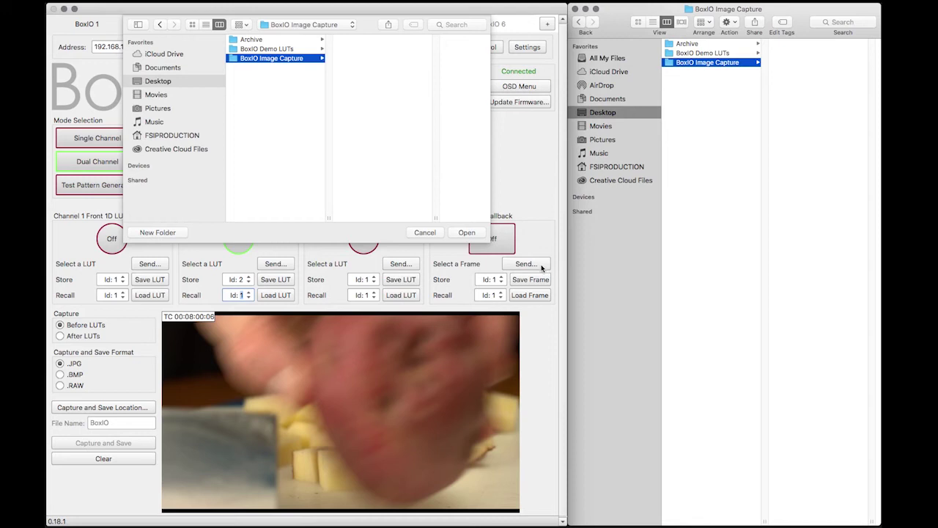
pyautogui.click(469, 233)
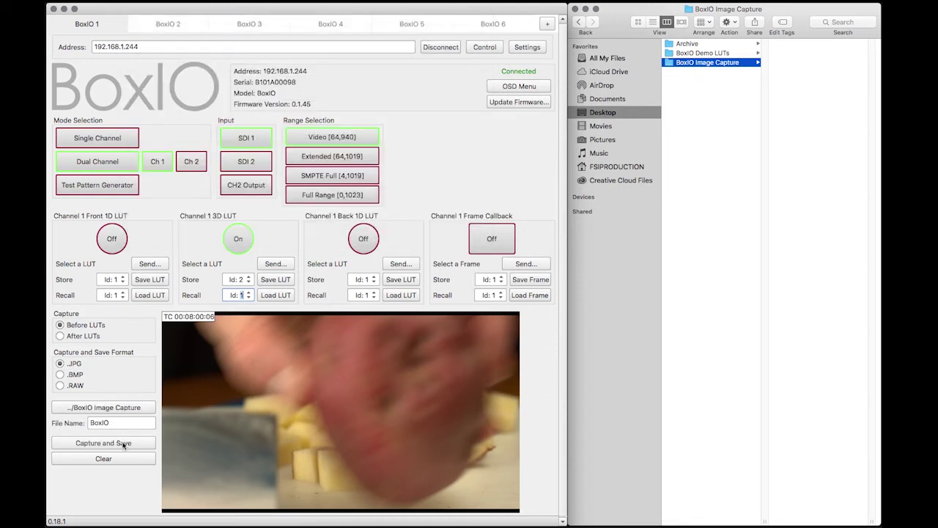
# Capture and save a series of frames before LUTs in JPG format.
pyautogui.click(125, 446)
pyautogui.click(124, 444)
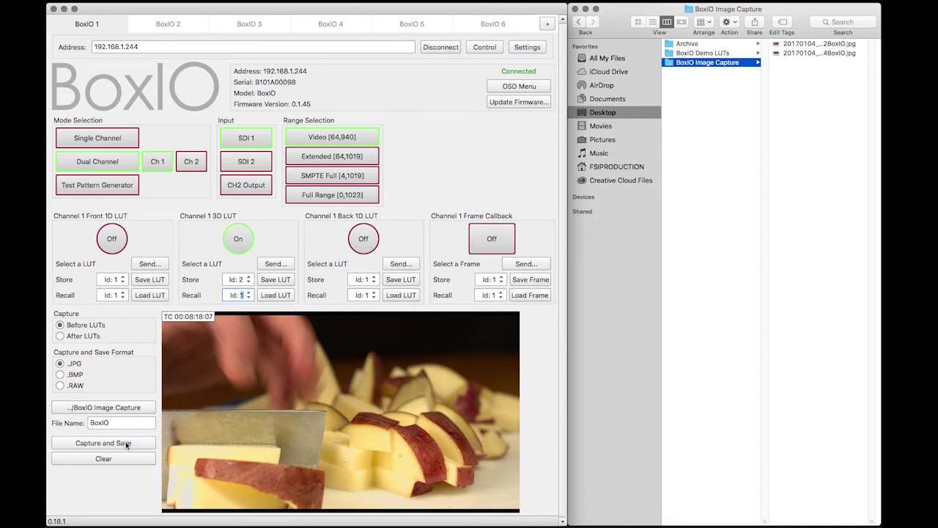
pyautogui.click(126, 444)
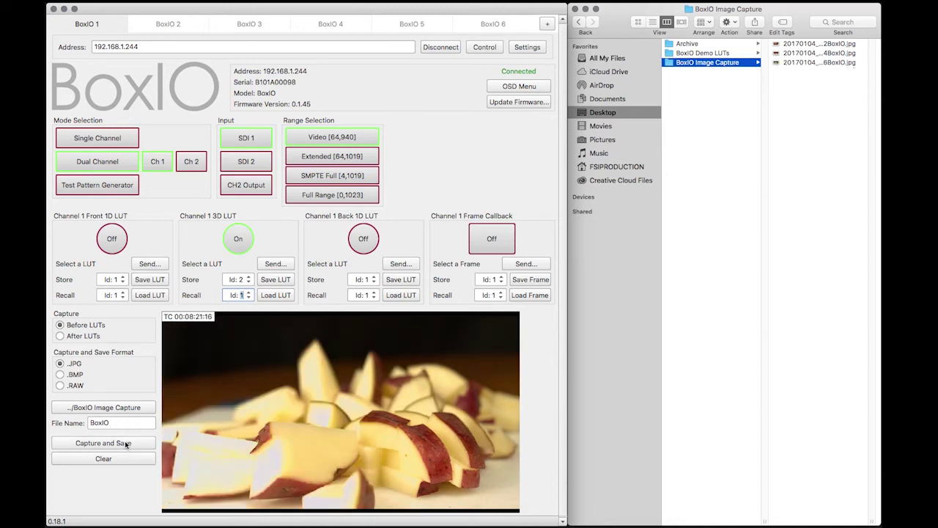
pyautogui.click(126, 445)
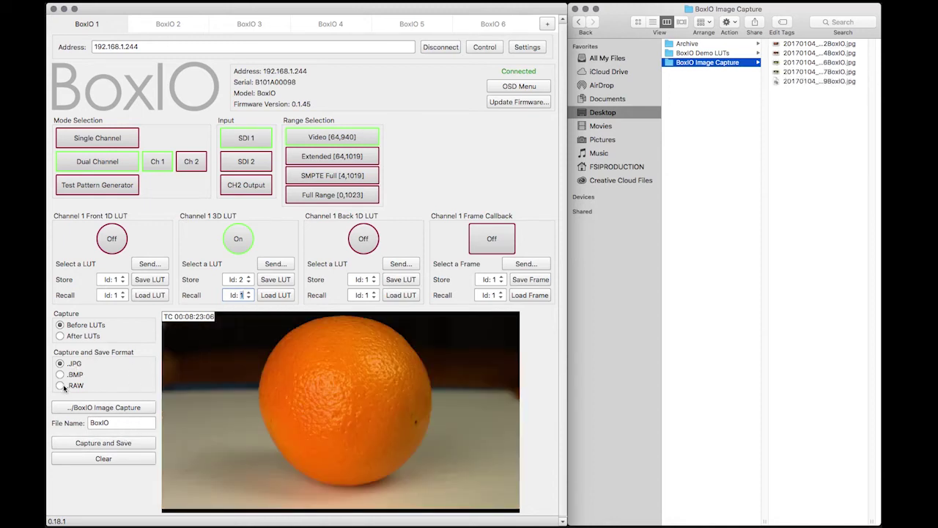
# Set the capture format to RAW and save three frames of the orange.
pyautogui.click(60, 385)
pyautogui.click(136, 445)
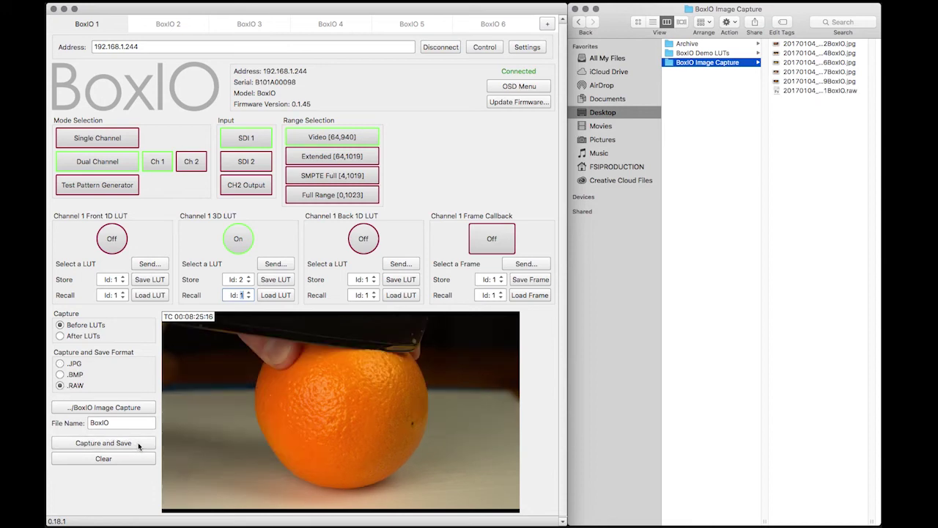
pyautogui.click(138, 445)
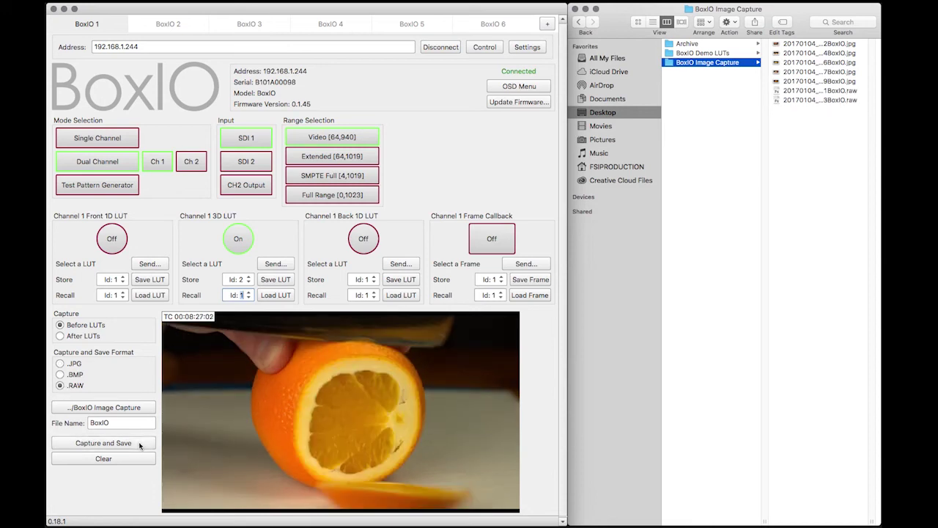
pyautogui.click(139, 445)
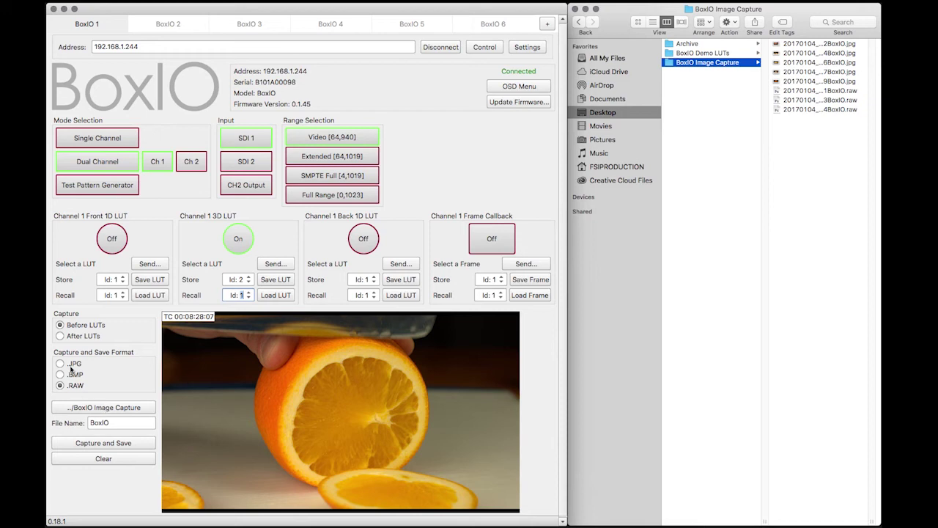
# Return the capture format to JPG and save several more frames of the sliced orange.
pyautogui.click(61, 364)
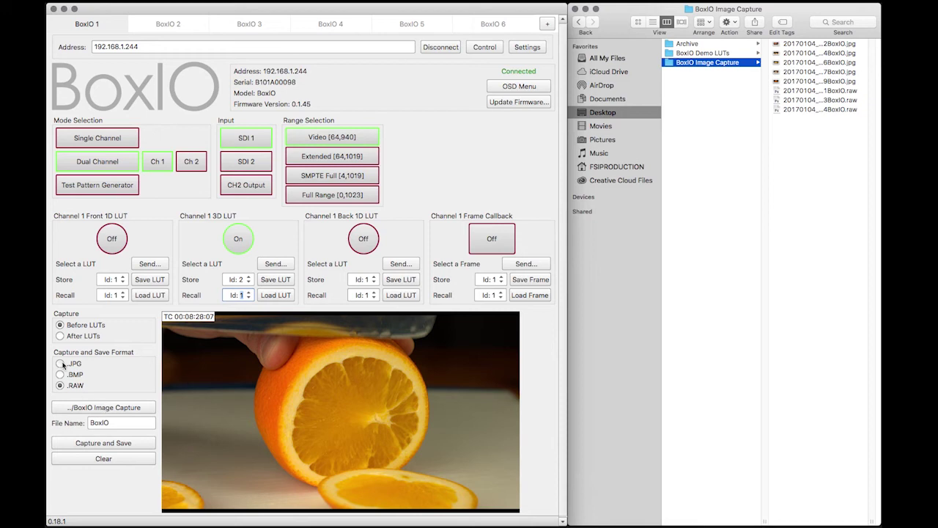
pyautogui.click(115, 445)
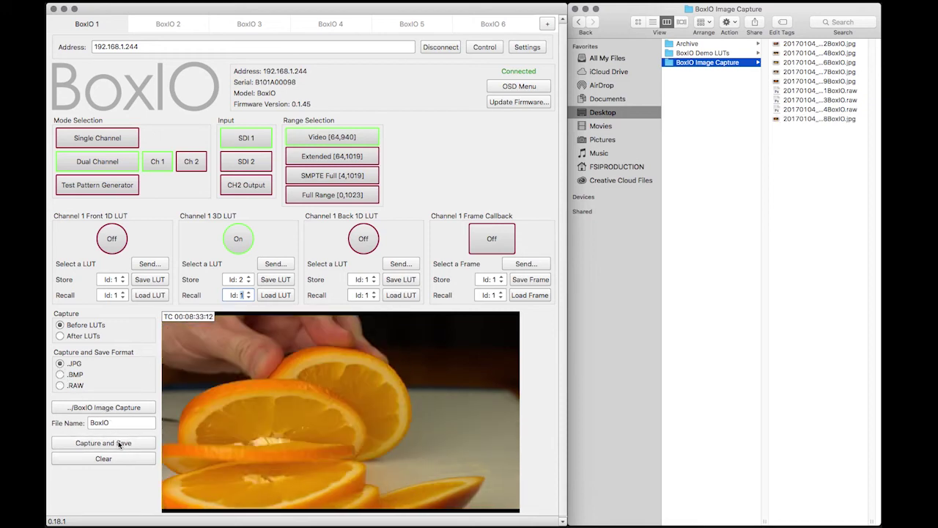
pyautogui.click(120, 443)
pyautogui.click(121, 444)
pyautogui.click(123, 445)
pyautogui.click(124, 444)
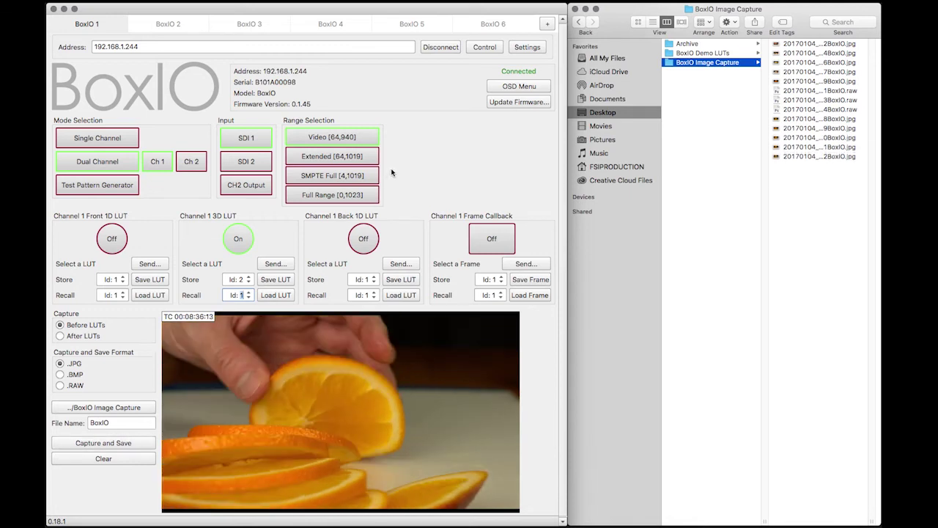
# Toggle channel 1's Frame Callback on and off repeatedly, leaving it off.
pyautogui.click(501, 245)
pyautogui.click(501, 244)
pyautogui.click(501, 244)
pyautogui.click(502, 244)
pyautogui.click(503, 248)
# Send the first RAW capture from the BoxIO Image Capture folder to channel 1's Frame Callback.
pyautogui.click(528, 265)
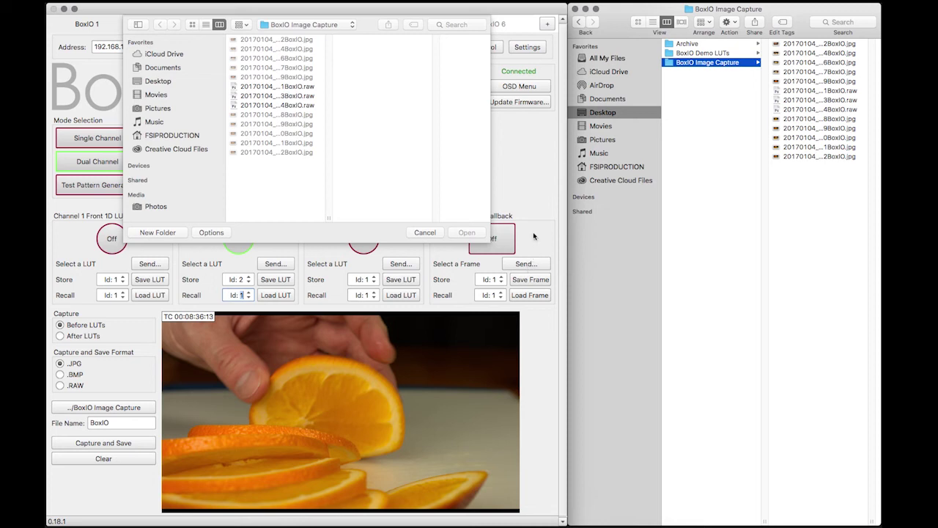
pyautogui.click(300, 87)
pyautogui.click(467, 232)
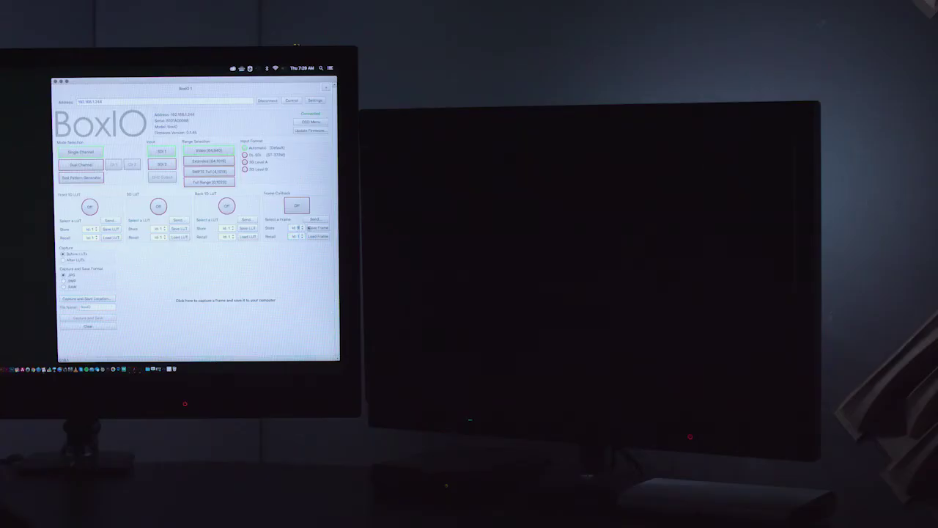
# Store the second RAW capture from the BoxIO Image Capture folder as a callback frame in single channel mode.
pyautogui.click(528, 279)
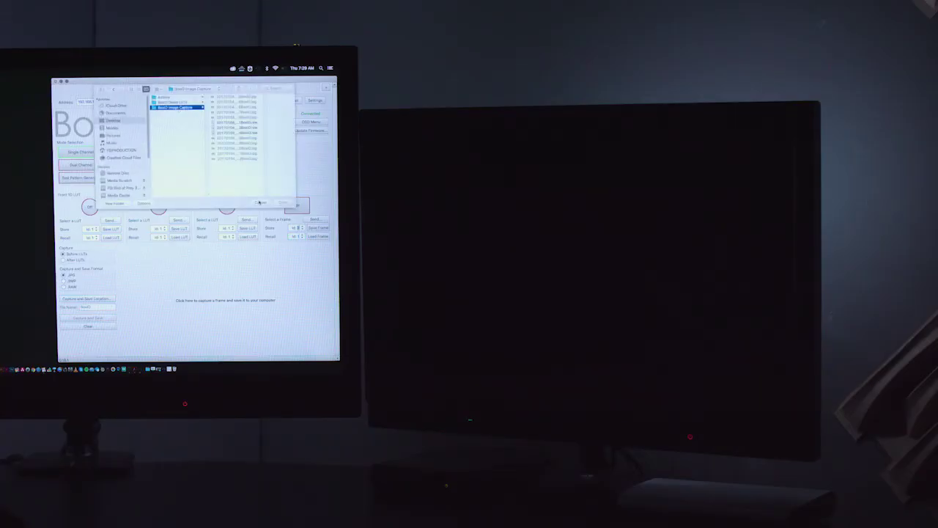
pyautogui.click(240, 128)
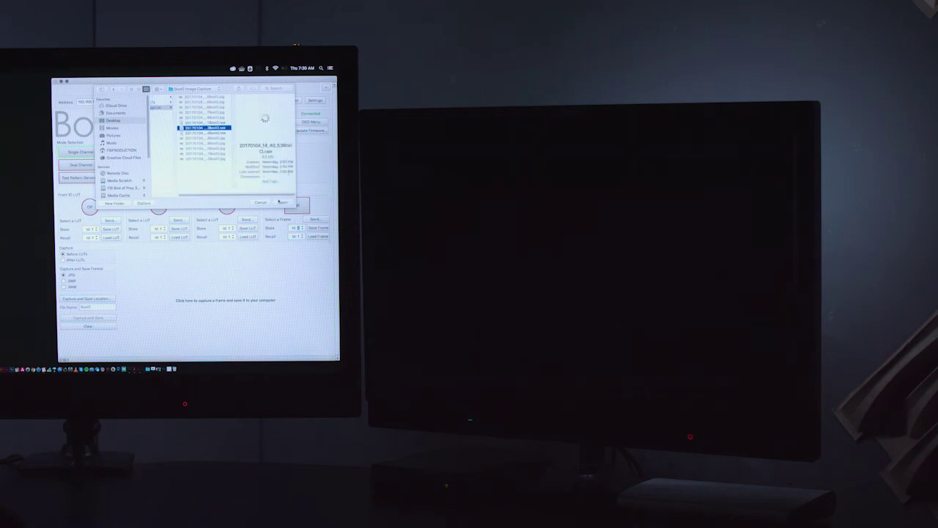
pyautogui.click(283, 202)
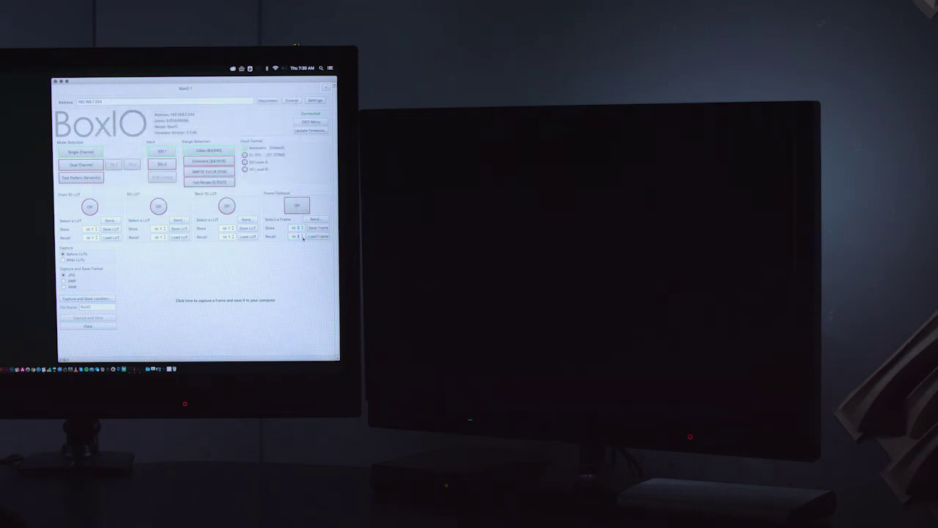
# Turn on Frame Callback in single channel mode and recall the stored orange frames one after another.
pyautogui.click(302, 206)
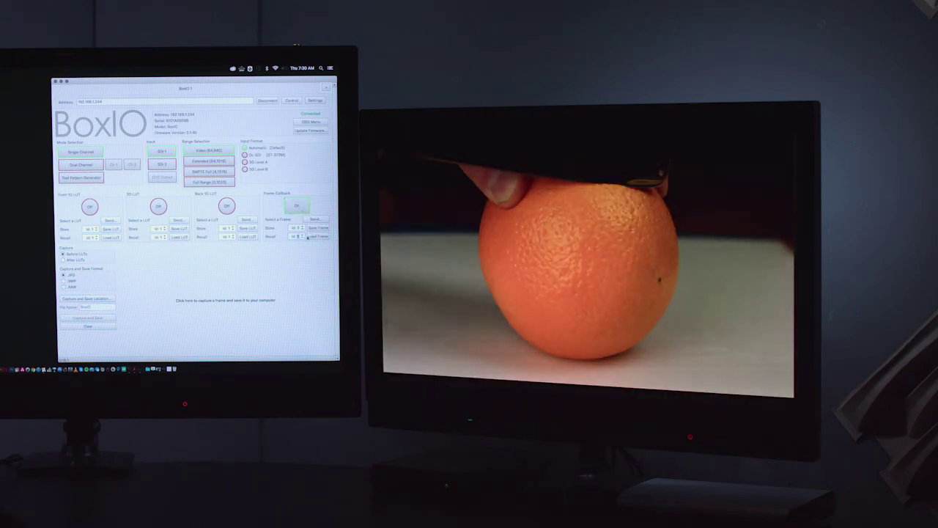
pyautogui.click(311, 237)
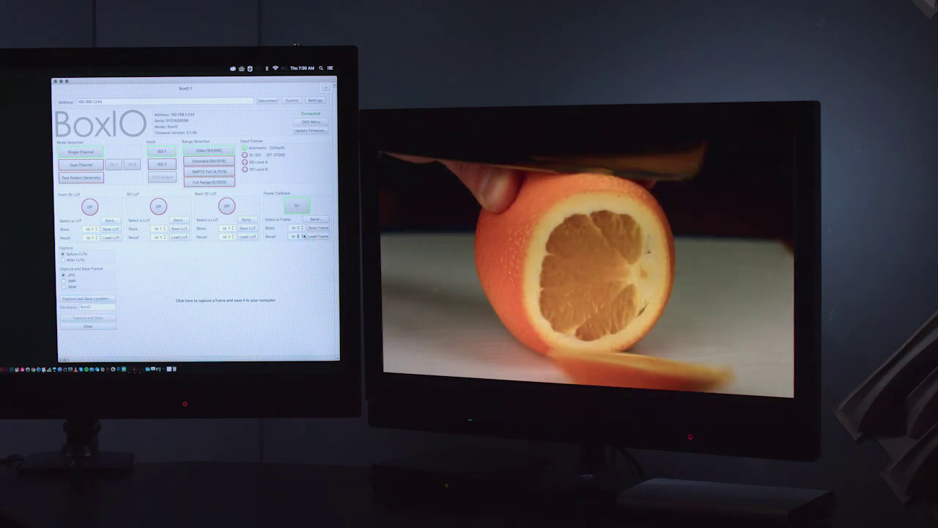
pyautogui.click(310, 236)
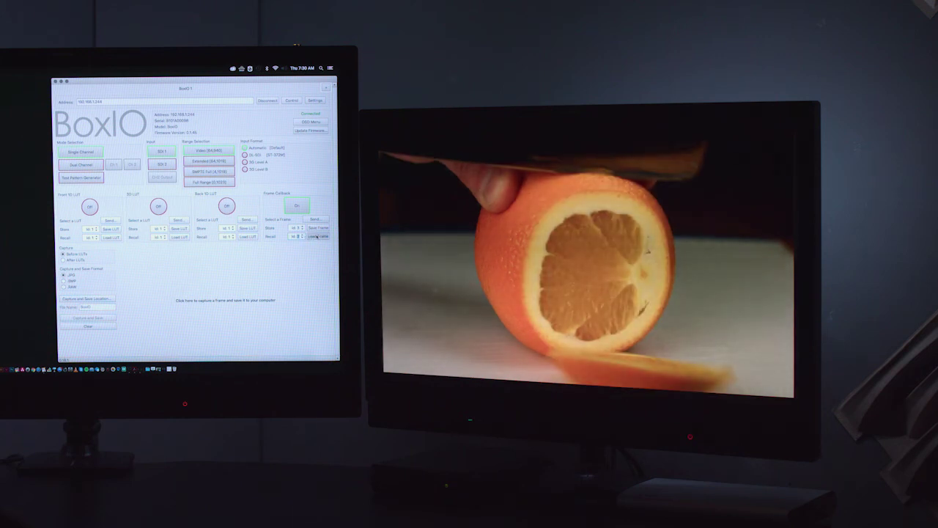
pyautogui.click(299, 207)
pyautogui.click(299, 207)
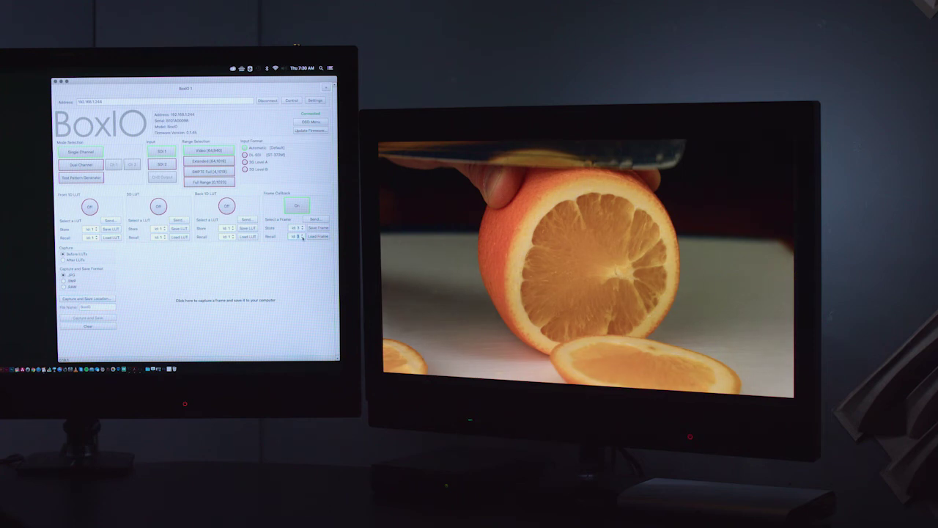
pyautogui.click(309, 237)
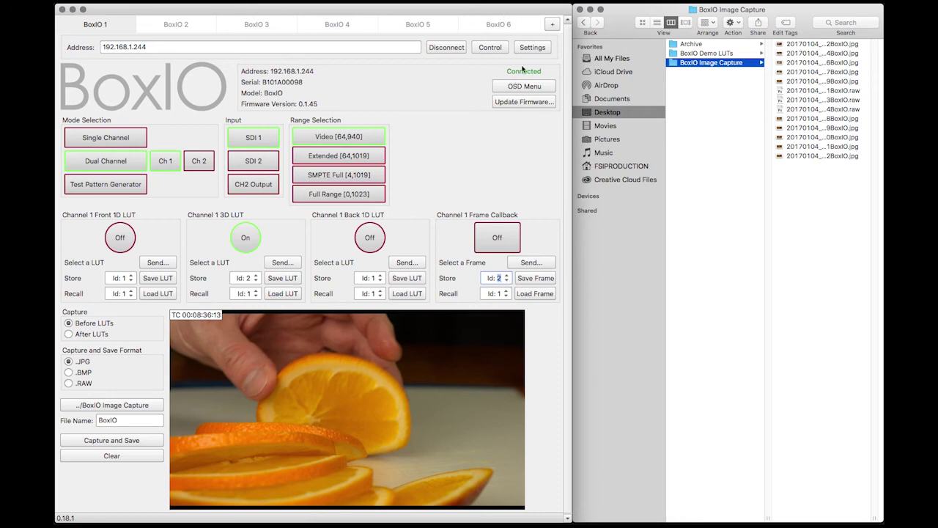
# Open the settings of BoxIO 1.
pyautogui.click(533, 47)
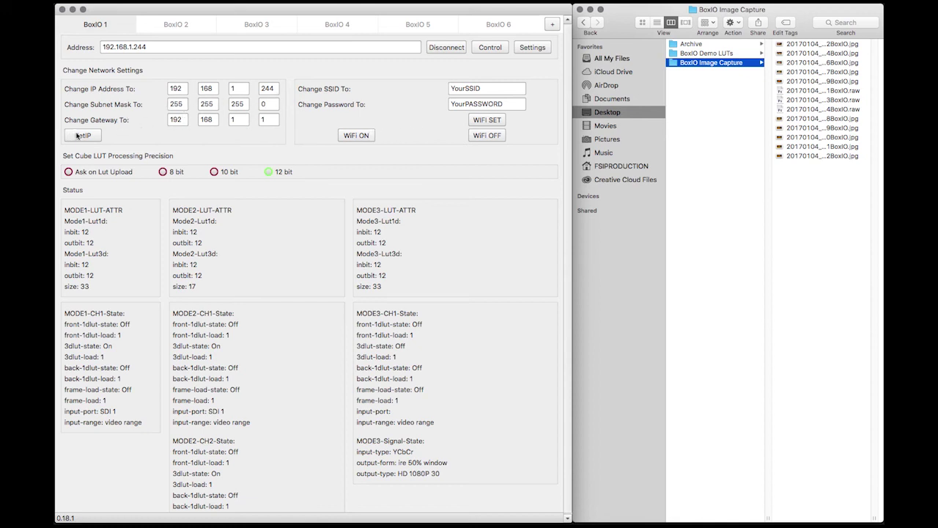
# Select the SSID entry and the password entry in the WiFi network settings without changing them.
pyautogui.doubleClick(475, 88)
pyautogui.press('Tab')
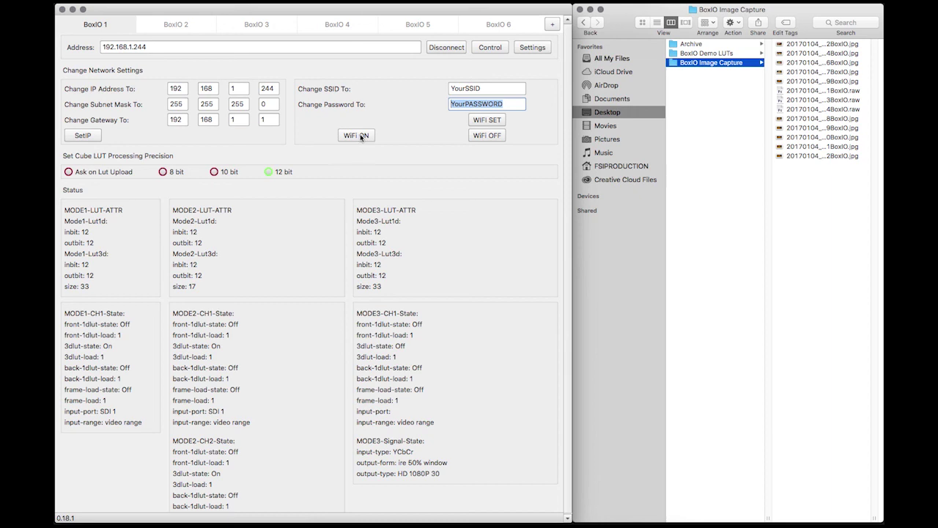
# Try the 8 bit, 10 bit and 12 bit cube LUT processing precisions and set the precision to Ask on Lut Upload.
pyautogui.click(110, 171)
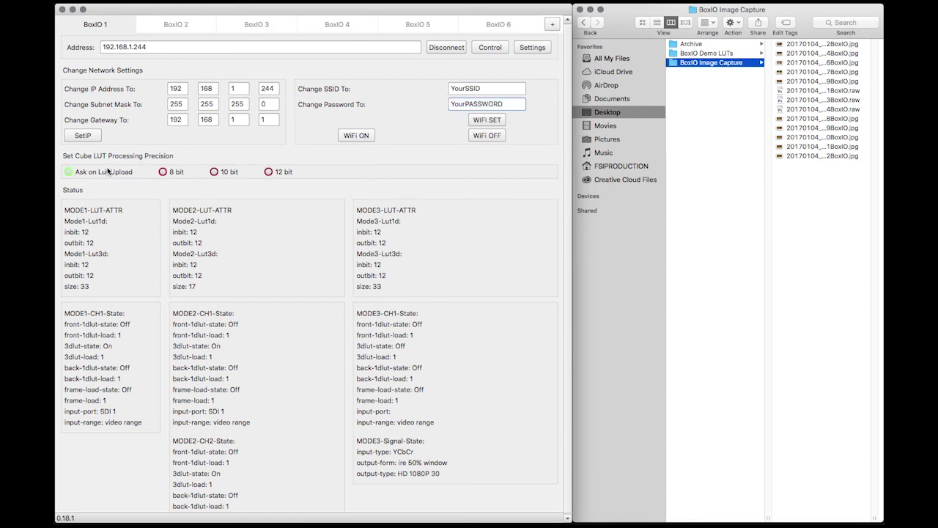
pyautogui.click(164, 172)
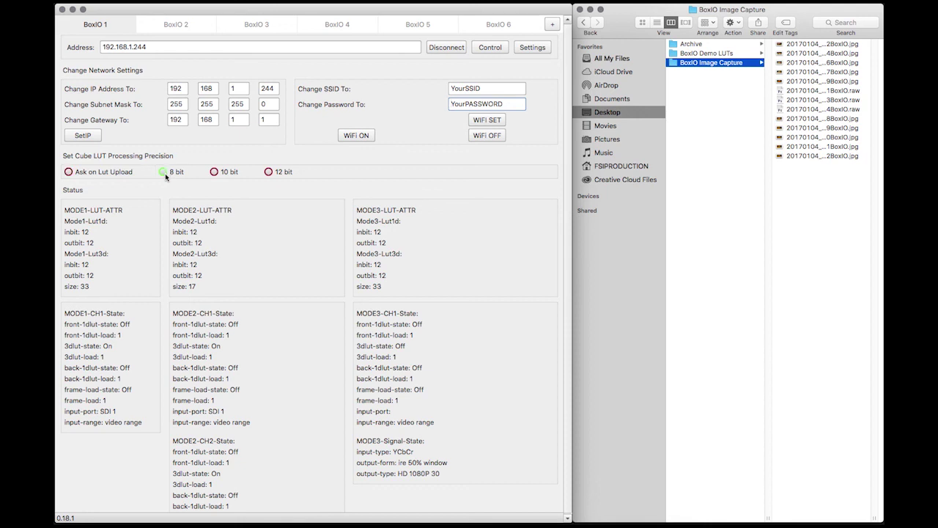
pyautogui.click(214, 173)
pyautogui.click(269, 172)
pyautogui.click(68, 172)
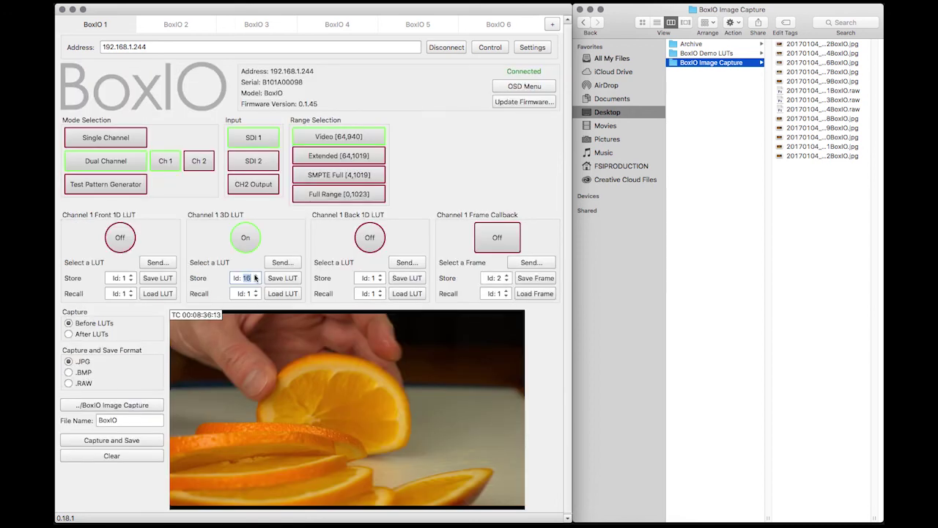
# Store VeryWarm.cube from folder 17 in channel 1's 3D LUT slot Id 16, choosing 8 bits as the processing precision.
pyautogui.click(281, 278)
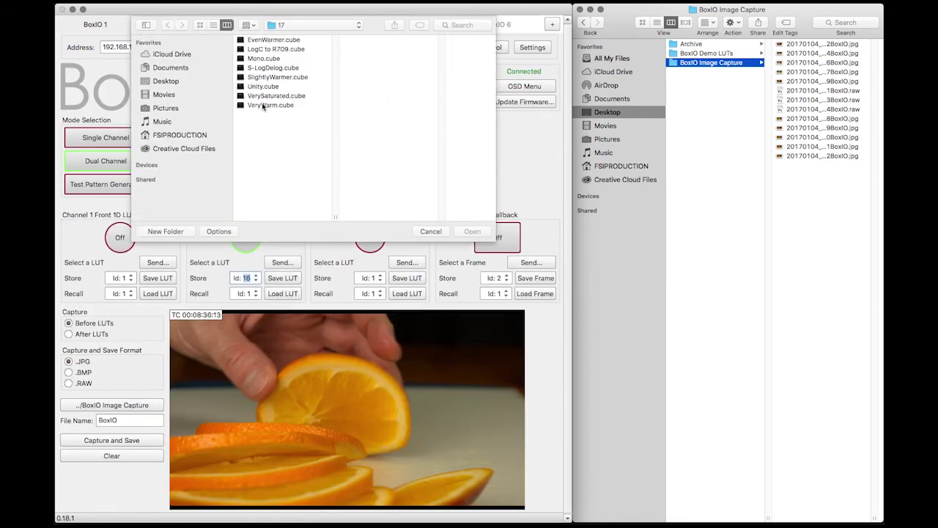
pyautogui.click(263, 106)
pyautogui.click(478, 231)
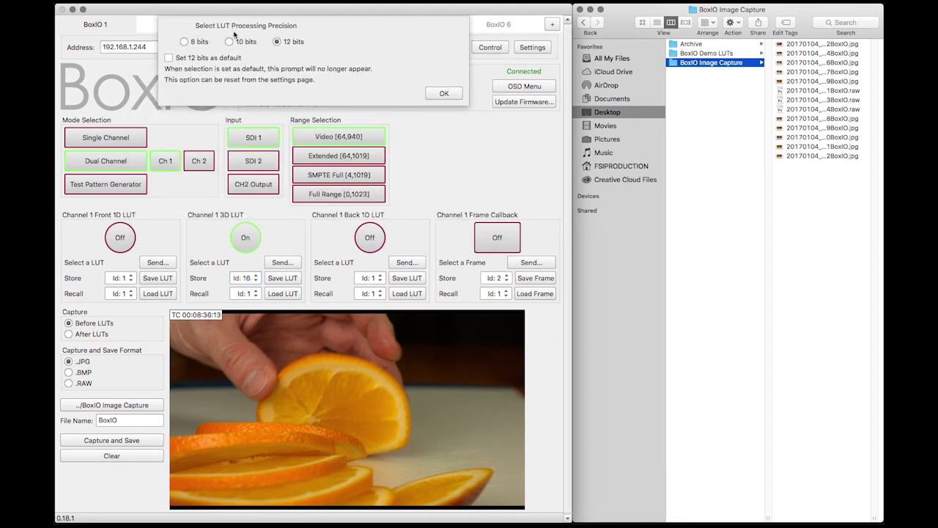
pyautogui.click(184, 42)
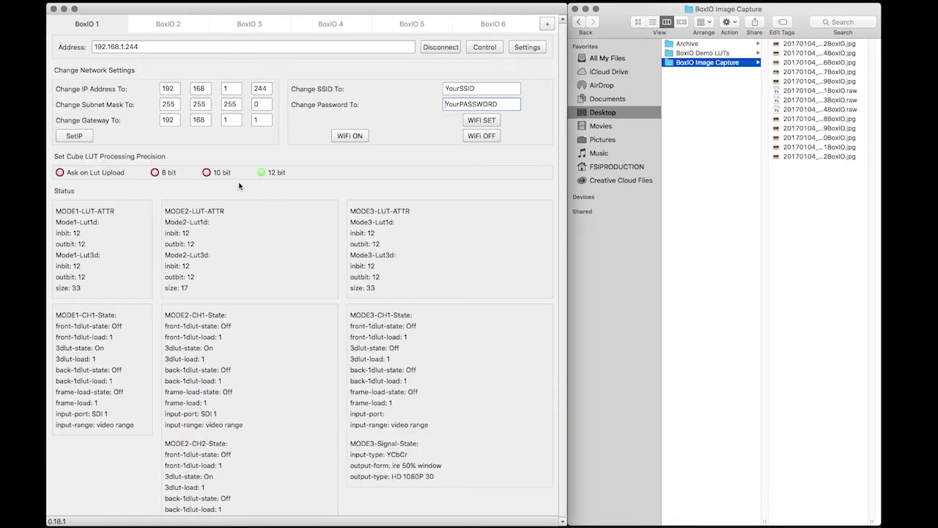